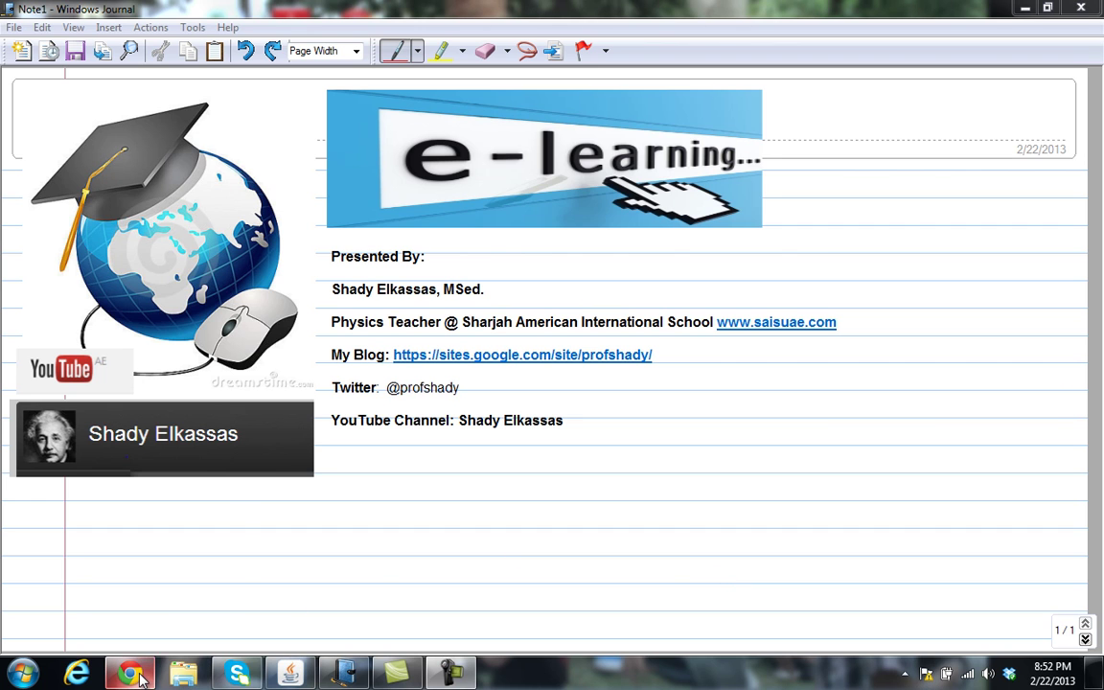
# Switch to Chrome, dismiss the color scheme prompt, and open the site's Online Simulation Labs page.
pyautogui.moveTo(140, 677)
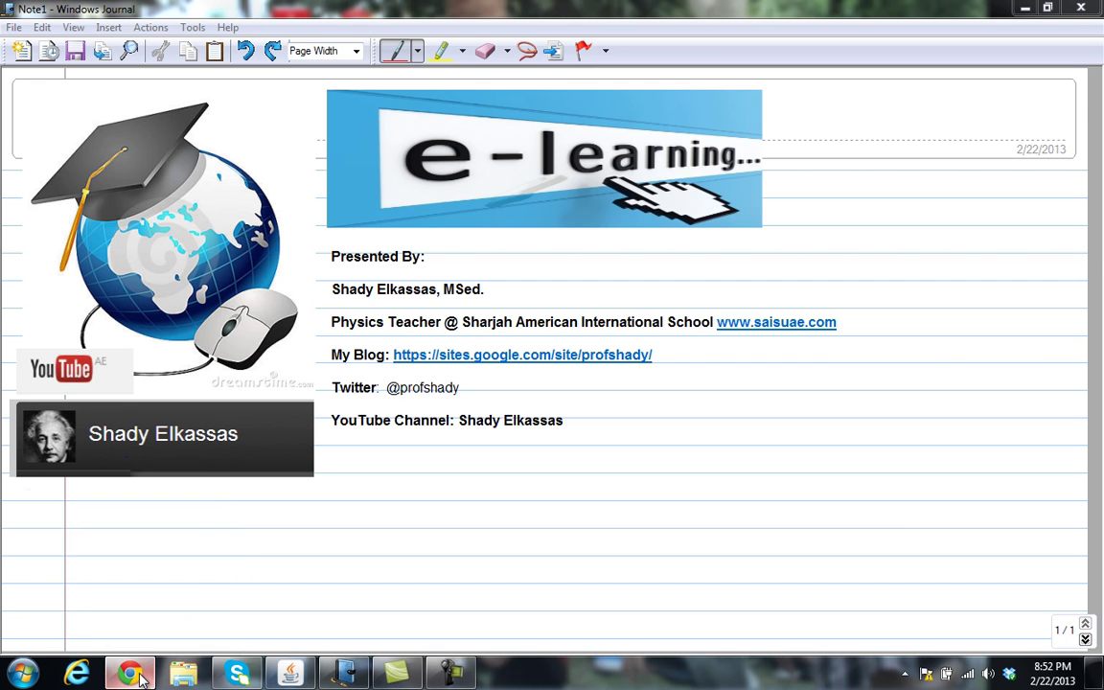
pyautogui.click(124, 599)
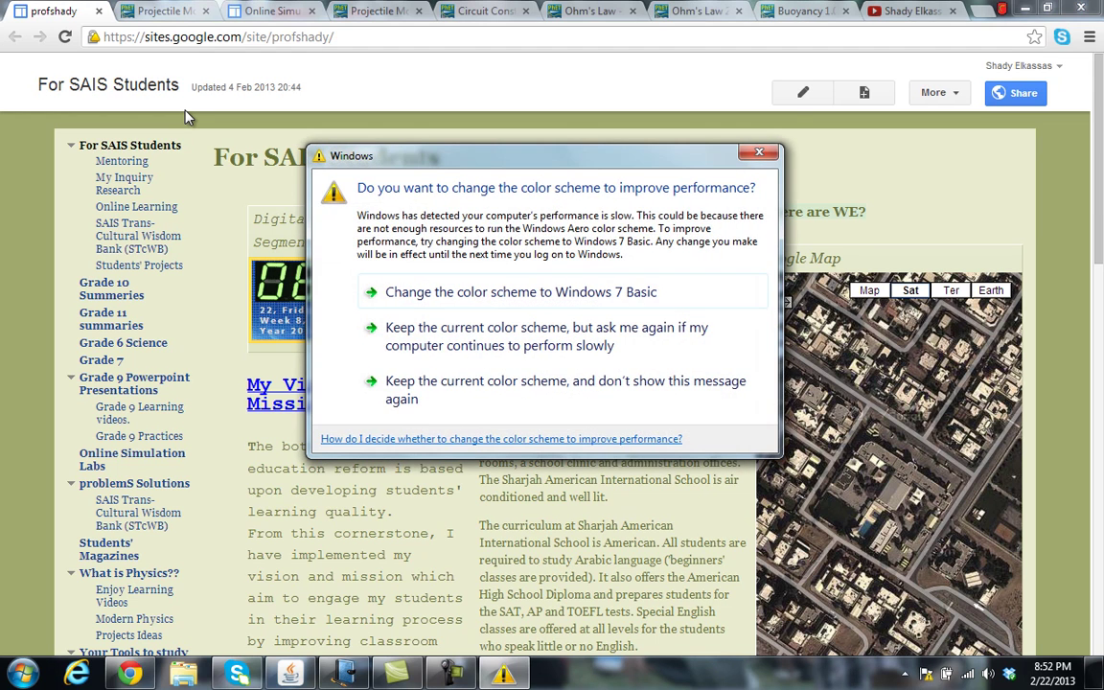
pyautogui.click(758, 155)
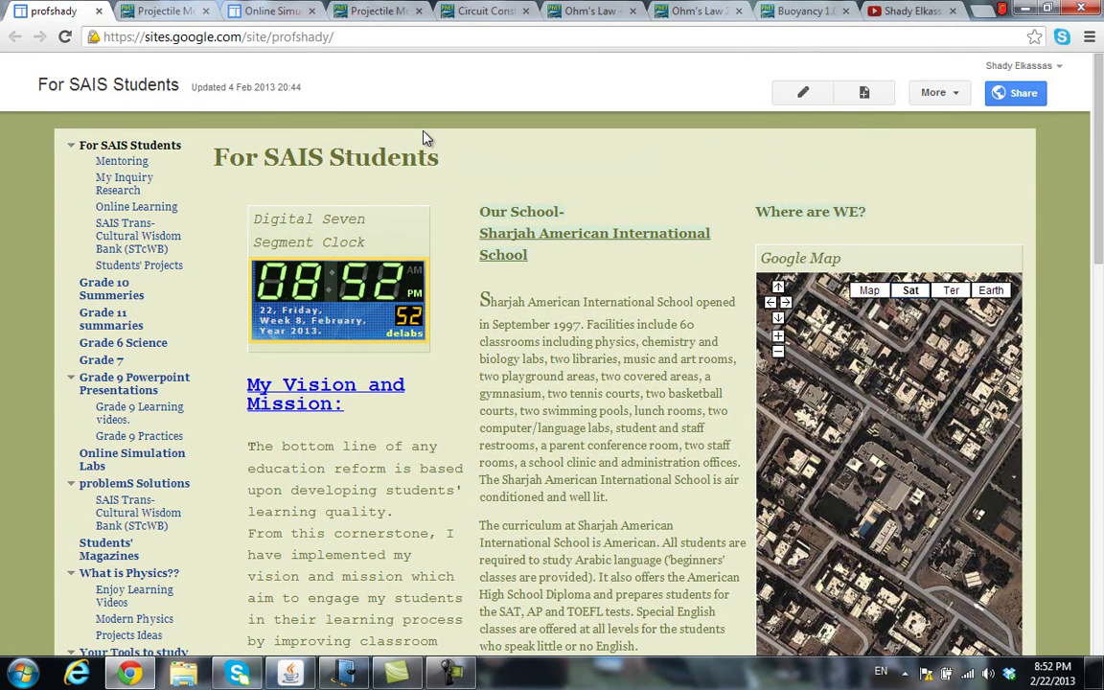
pyautogui.moveTo(1101, 175); pyautogui.dragTo(1102, 232)
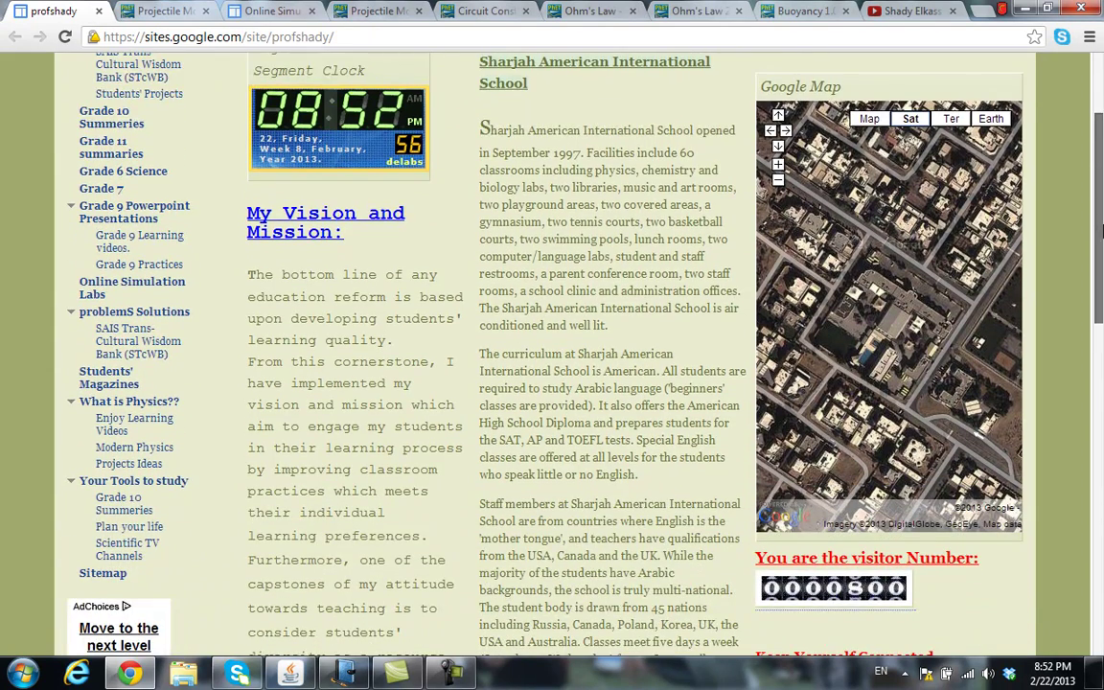
pyautogui.click(103, 294)
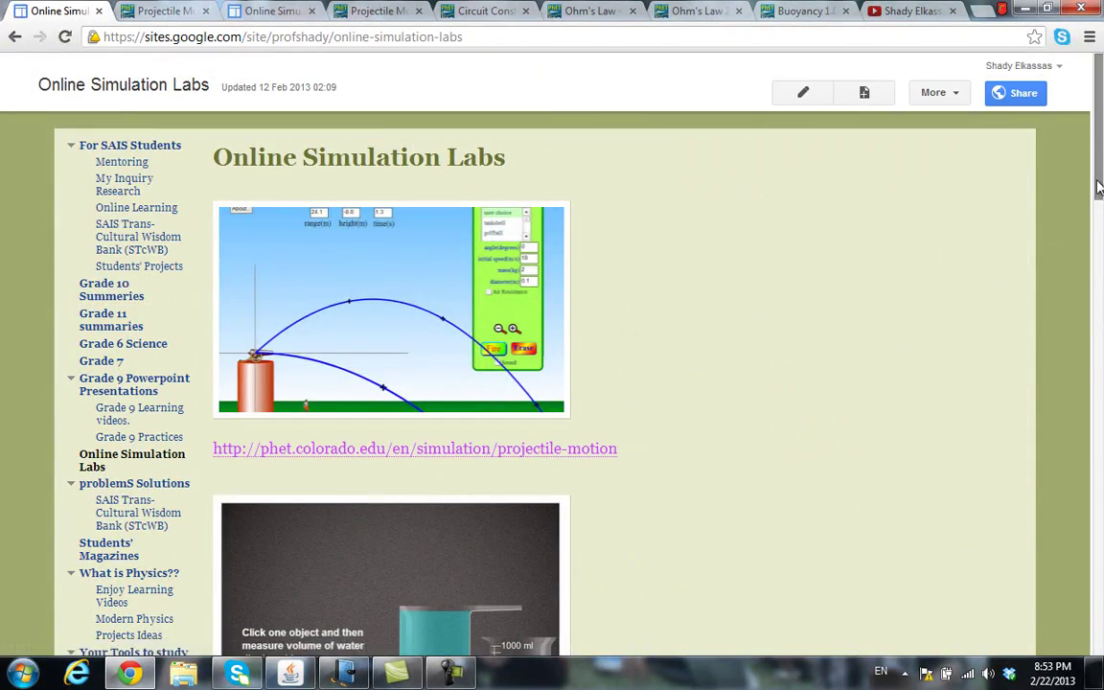
# Look through the simulations listed on the Online Simulation Labs page, down to the examples of students' experiments.
pyautogui.moveTo(1100, 187)
pyautogui.mouseDown()
pyautogui.moveTo(1101, 453)
pyautogui.moveTo(1101, 180)
pyautogui.mouseUp()
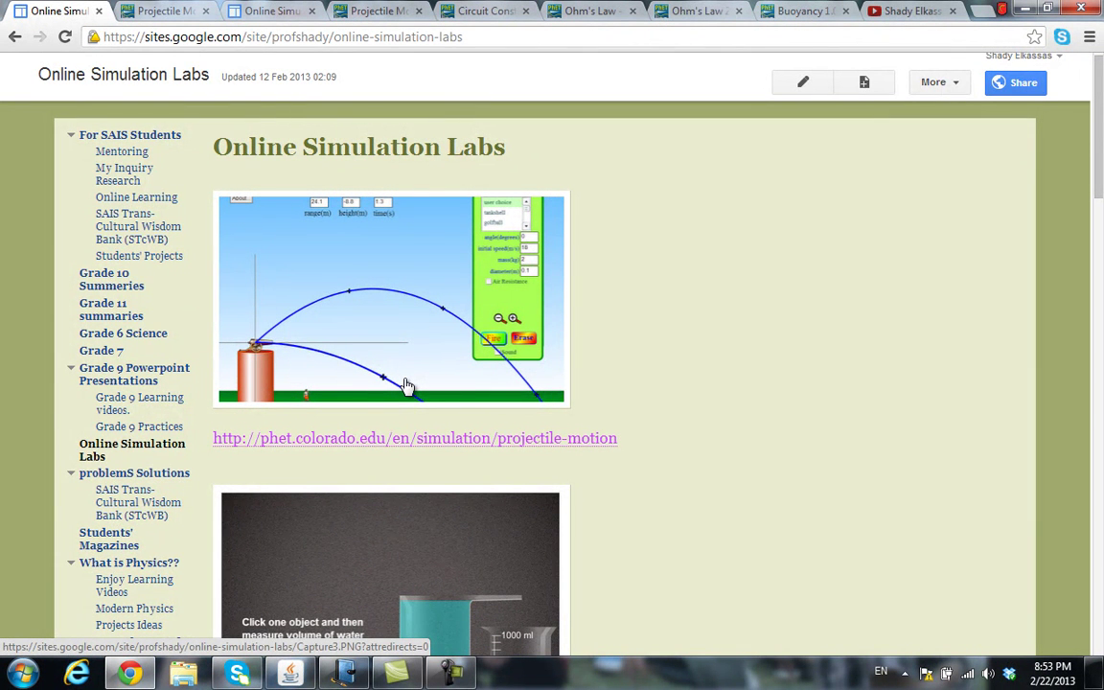
pyautogui.moveTo(1100, 178); pyautogui.dragTo(1101, 266)
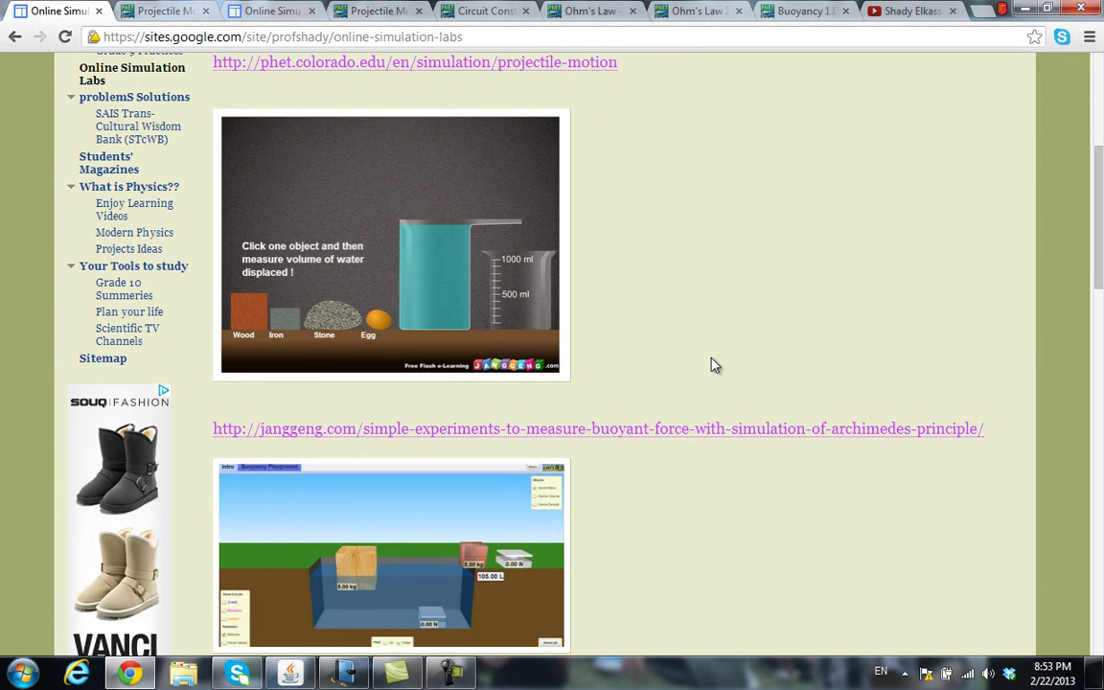
pyautogui.moveTo(1101, 238); pyautogui.dragTo(1101, 405)
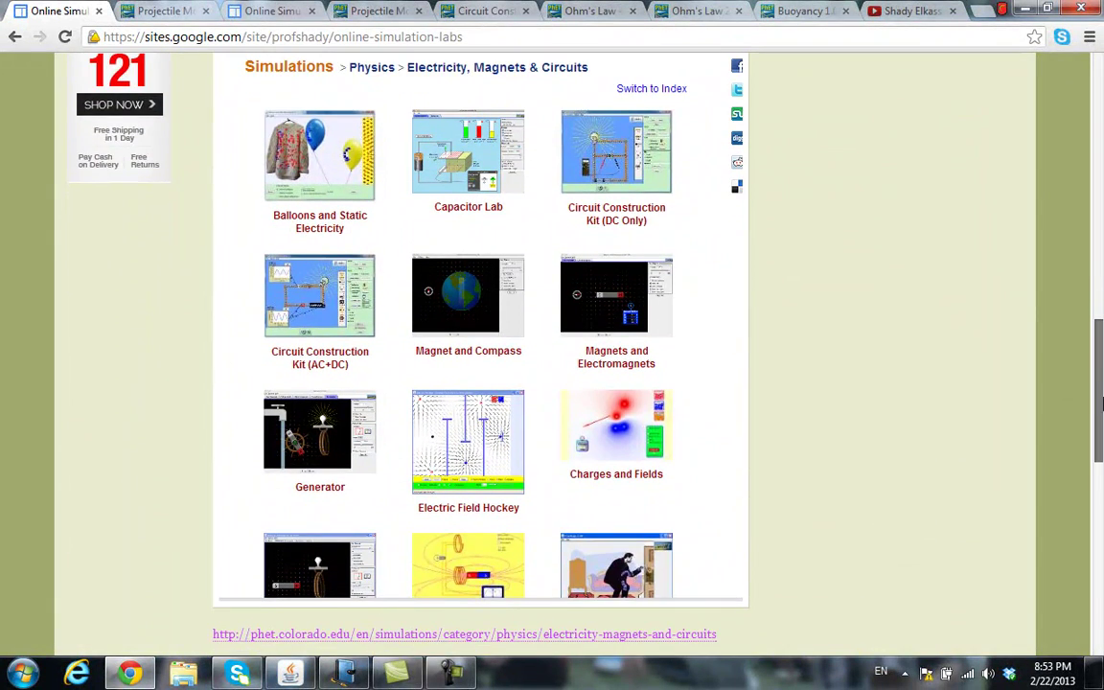
pyautogui.moveTo(1100, 404); pyautogui.dragTo(1101, 397)
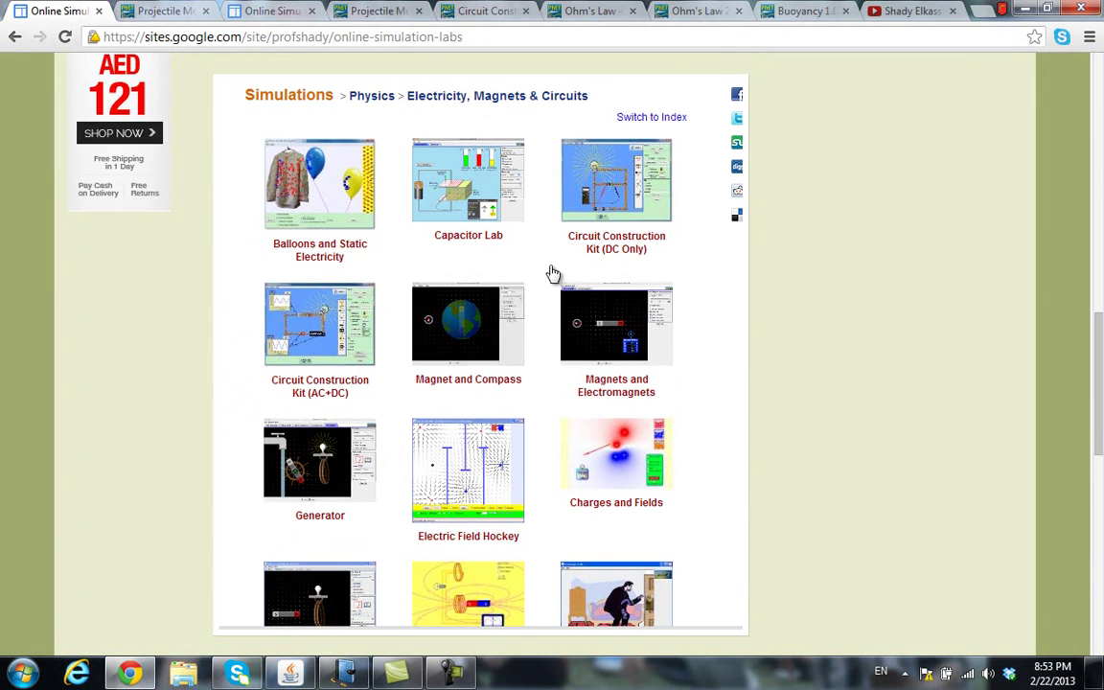
pyautogui.moveTo(1098, 340); pyautogui.dragTo(1100, 509)
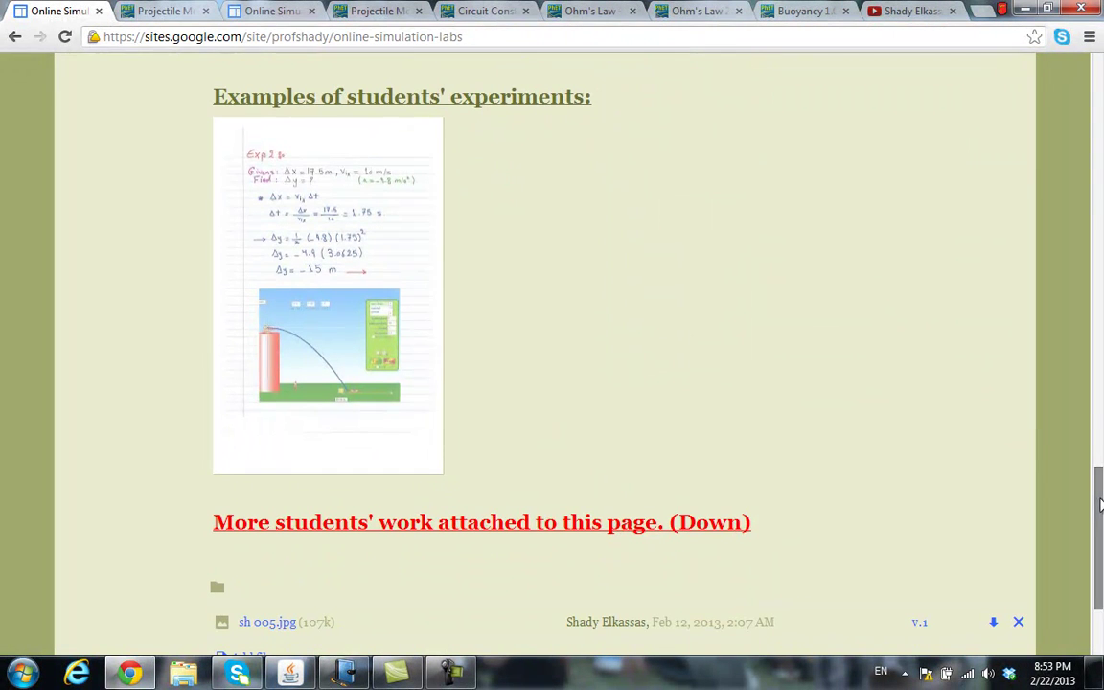
# Open the students' experiment example image at full size and read through its calculation and projectile trajectory.
pyautogui.click(335, 209)
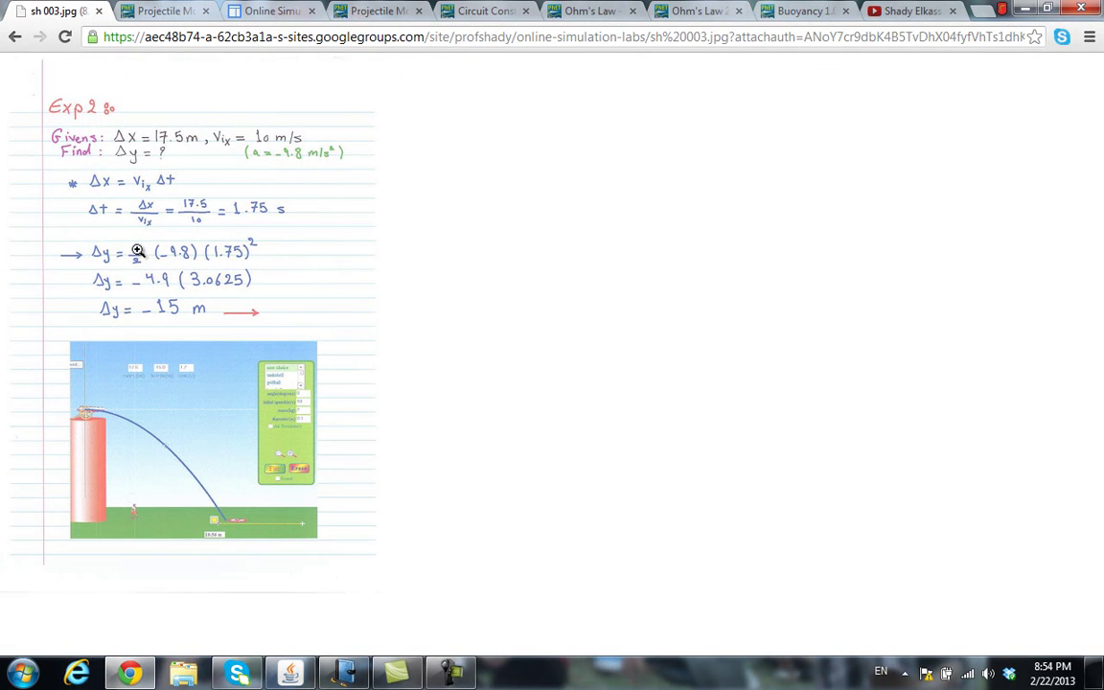
pyautogui.click(171, 304)
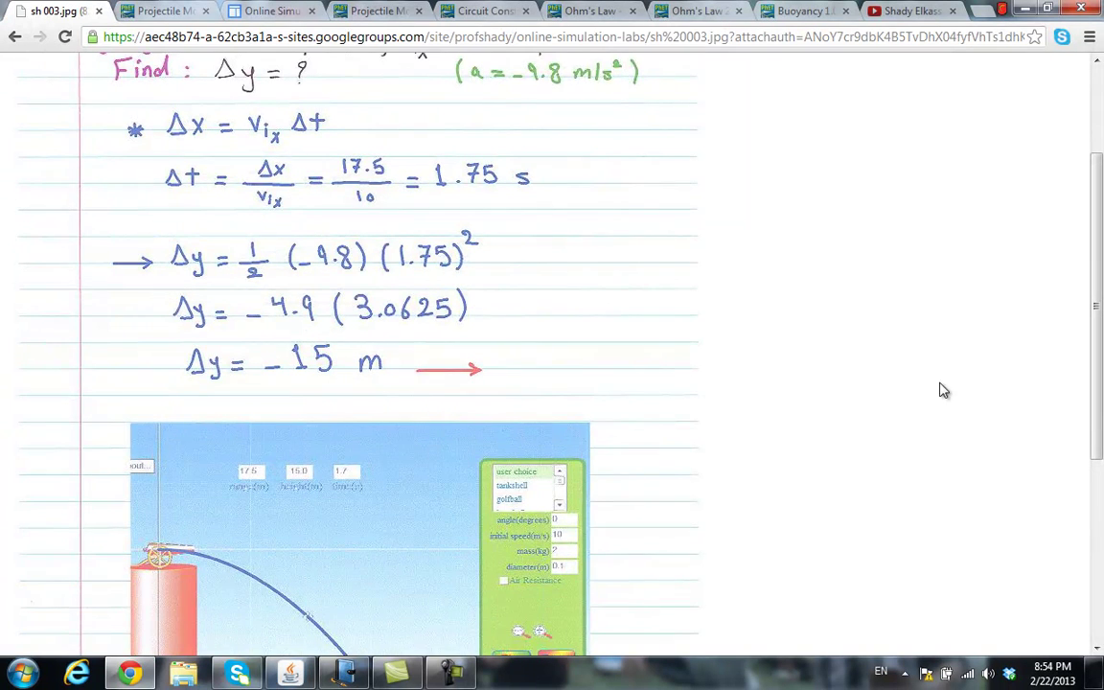
pyautogui.moveTo(1098, 305); pyautogui.dragTo(1098, 496)
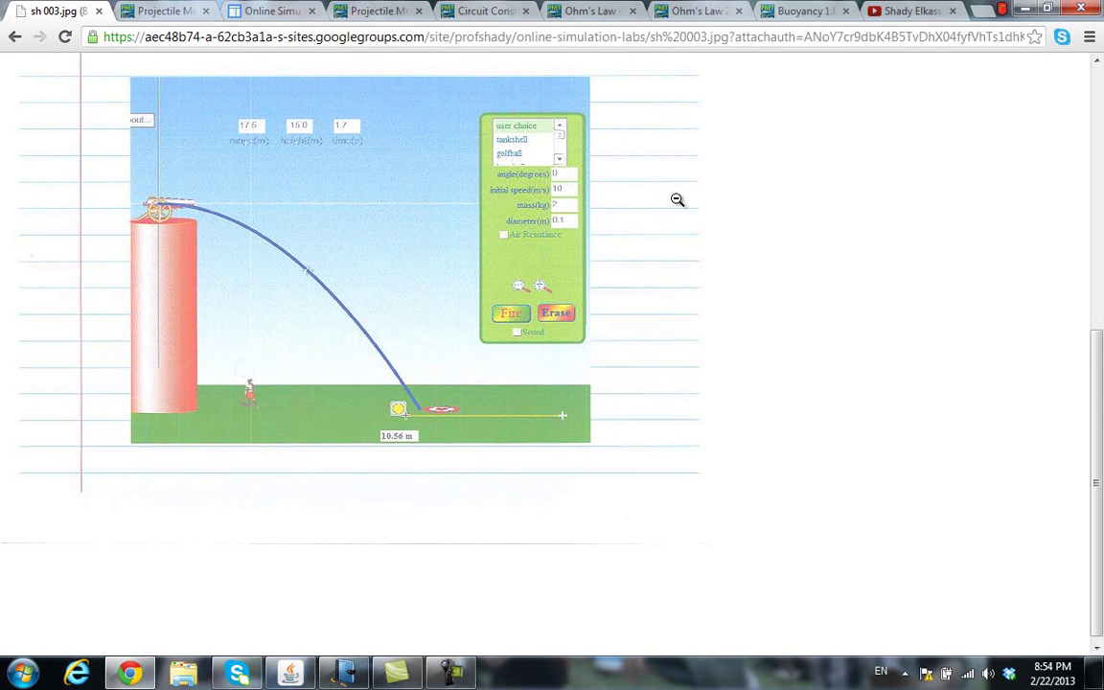
pyautogui.moveTo(1101, 329); pyautogui.dragTo(1100, 180)
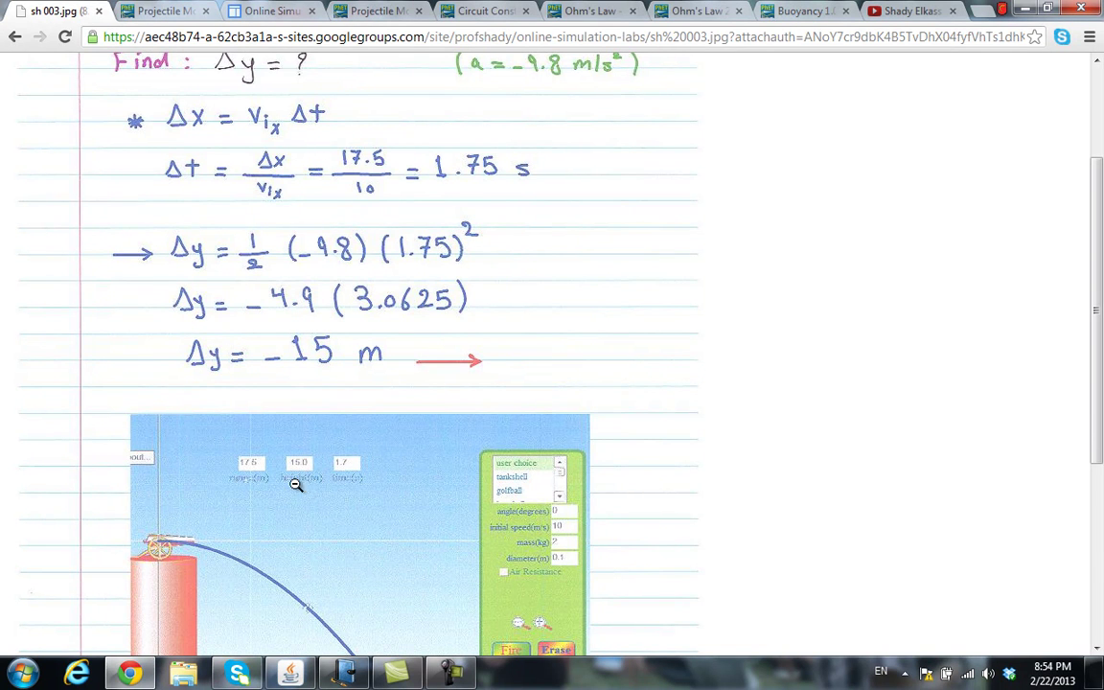
pyautogui.moveTo(1099, 273); pyautogui.dragTo(1099, 182)
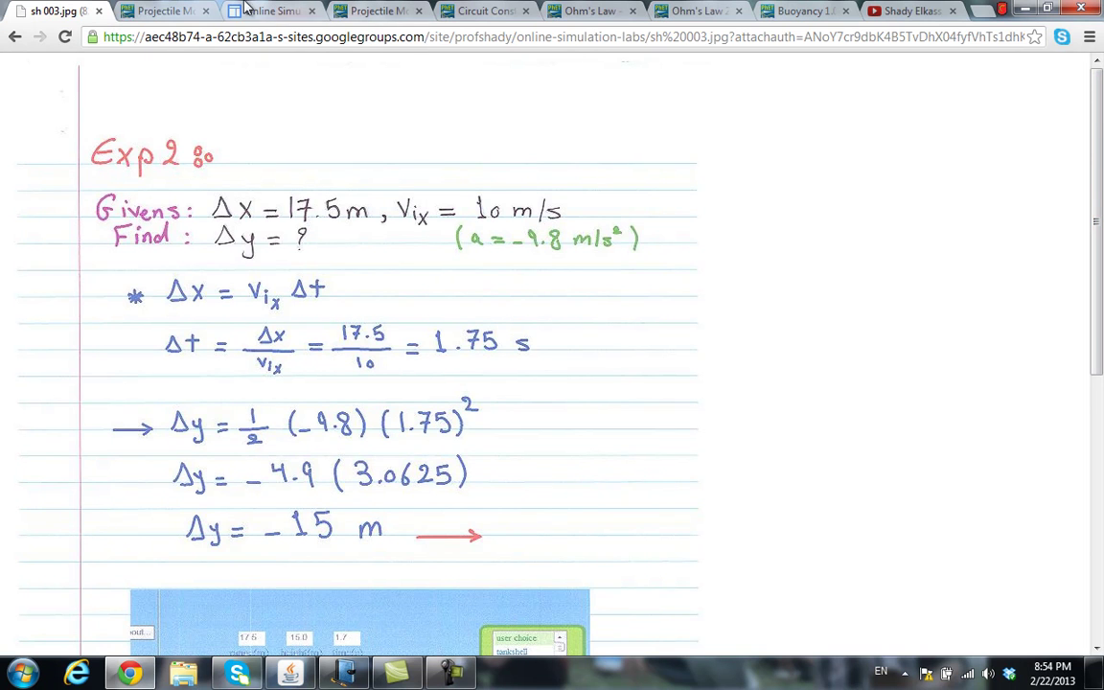
# In the already open Projectile Motion simulation, raise the cannon onto a tall pedestal and fire it at an angle of 0 degrees.
pyautogui.click(173, 9)
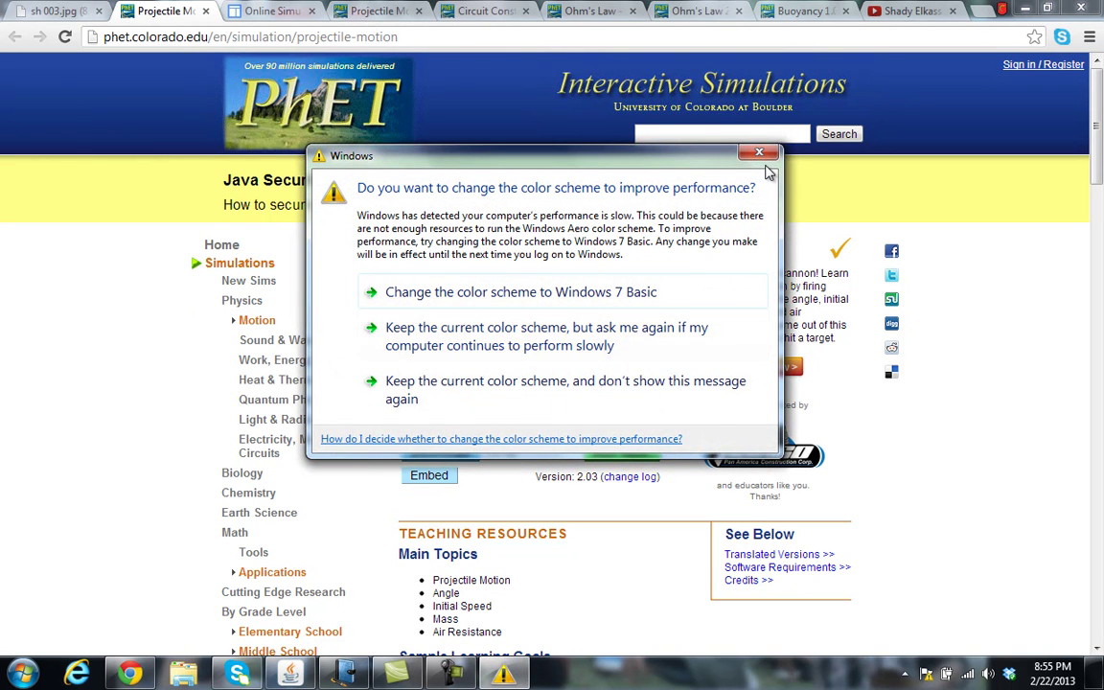
pyautogui.click(759, 152)
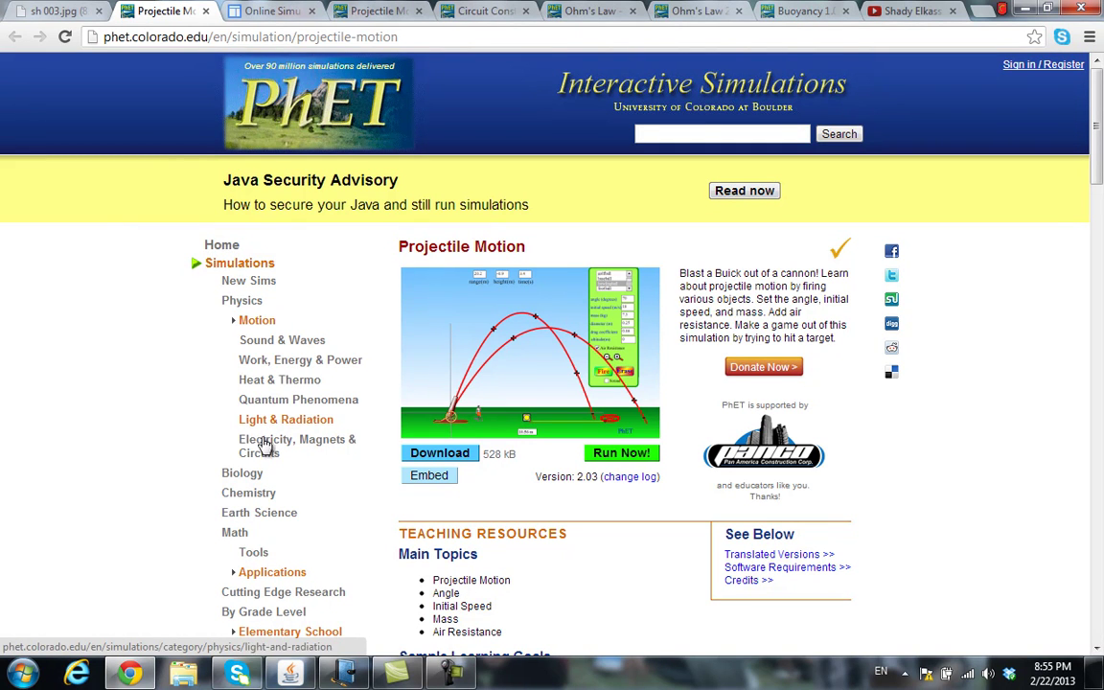
pyautogui.click(364, 11)
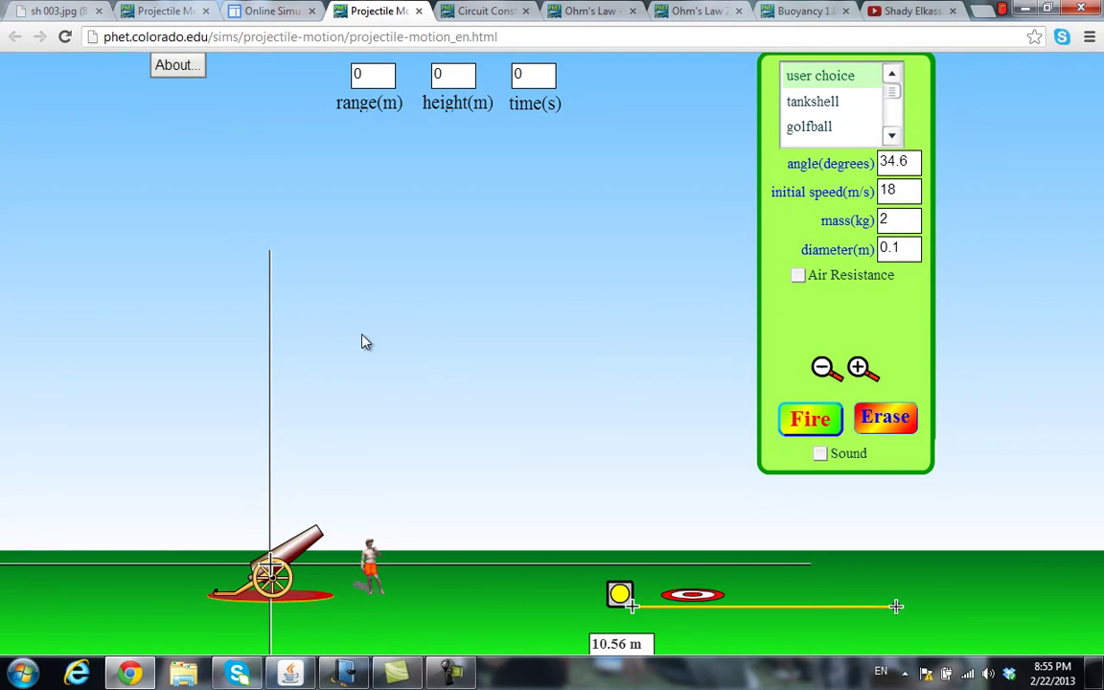
pyautogui.moveTo(271, 581); pyautogui.dragTo(289, 333)
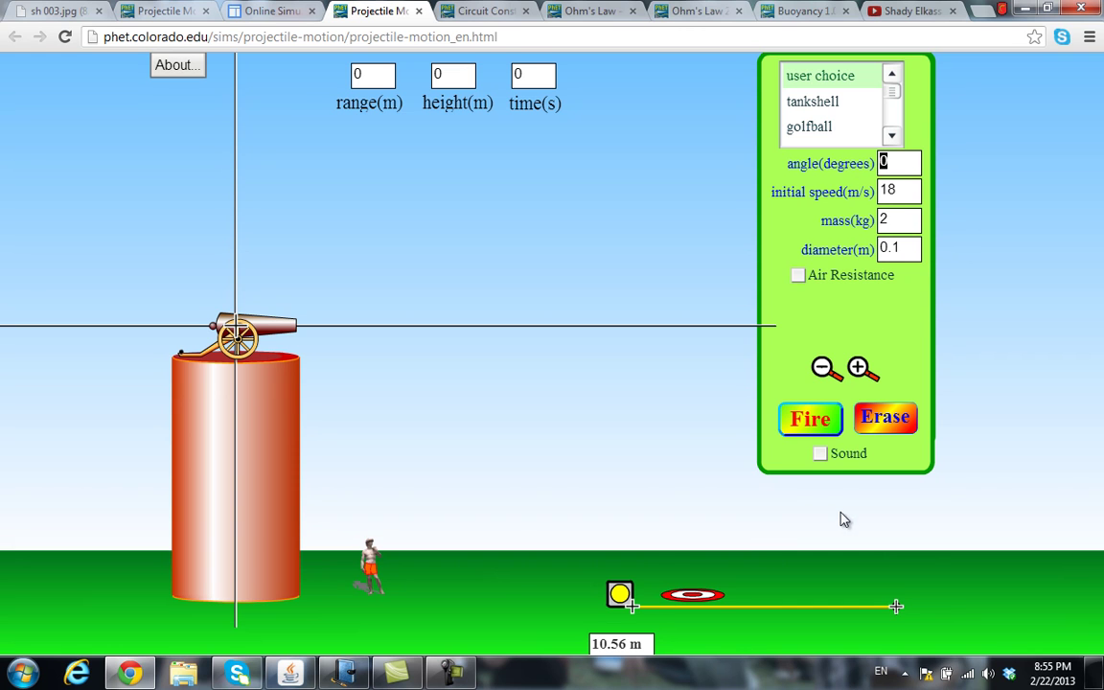
pyautogui.click(810, 419)
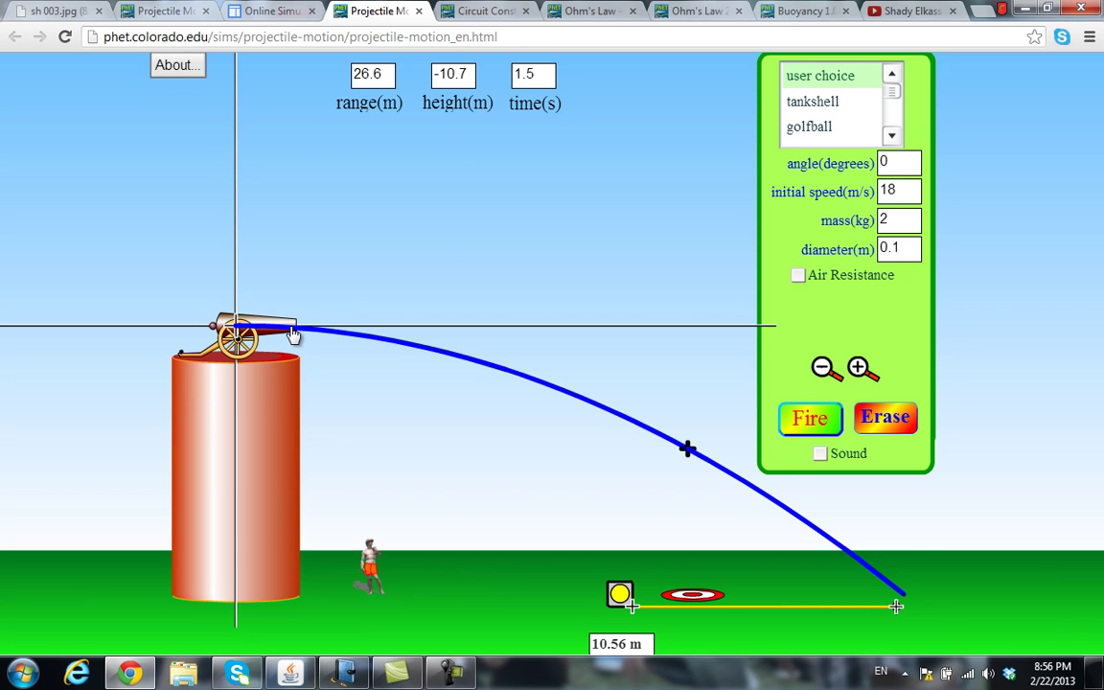
# Tilt the cannon barrel to about 41.8 degrees, fire a second shot, and check the angle, height and range fields.
pyautogui.moveTo(294, 332)
pyautogui.mouseDown()
pyautogui.moveTo(262, 296)
pyautogui.moveTo(274, 308)
pyautogui.mouseUp()
pyautogui.click(805, 419)
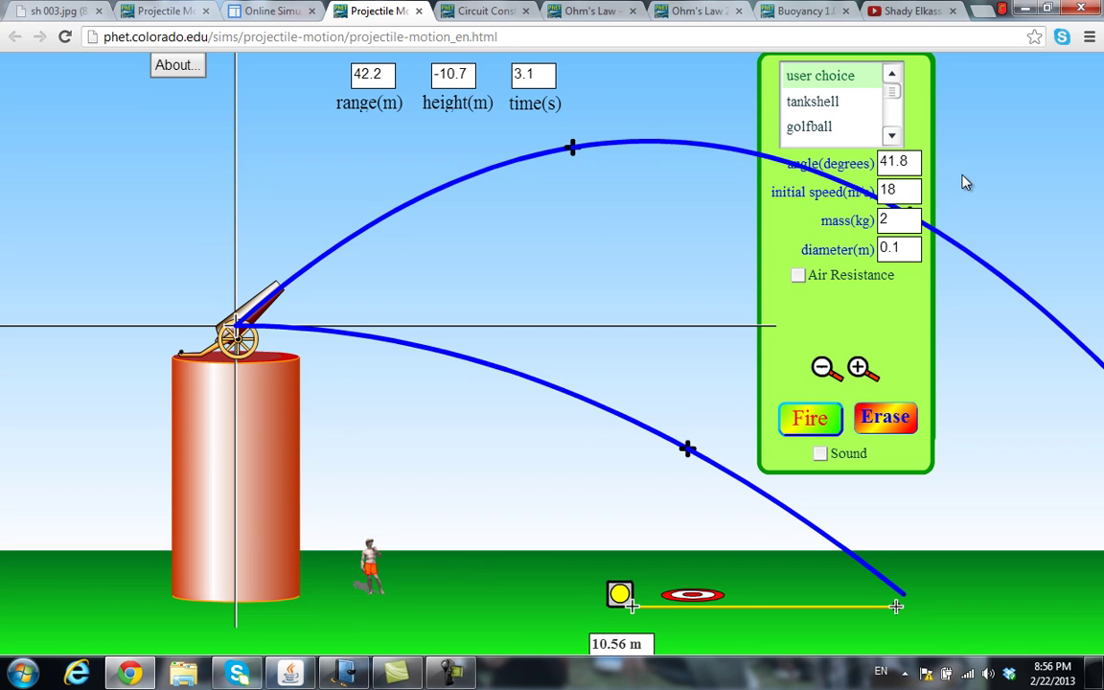
pyautogui.moveTo(902, 160); pyautogui.dragTo(860, 162)
pyautogui.click(452, 75)
pyautogui.click(377, 75)
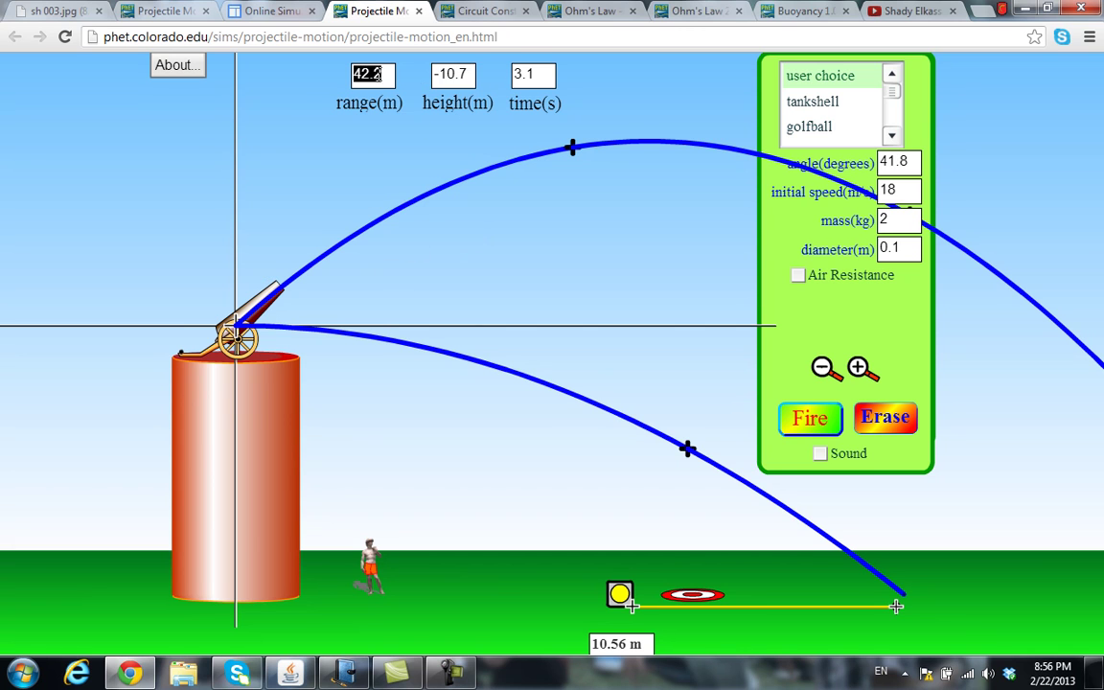
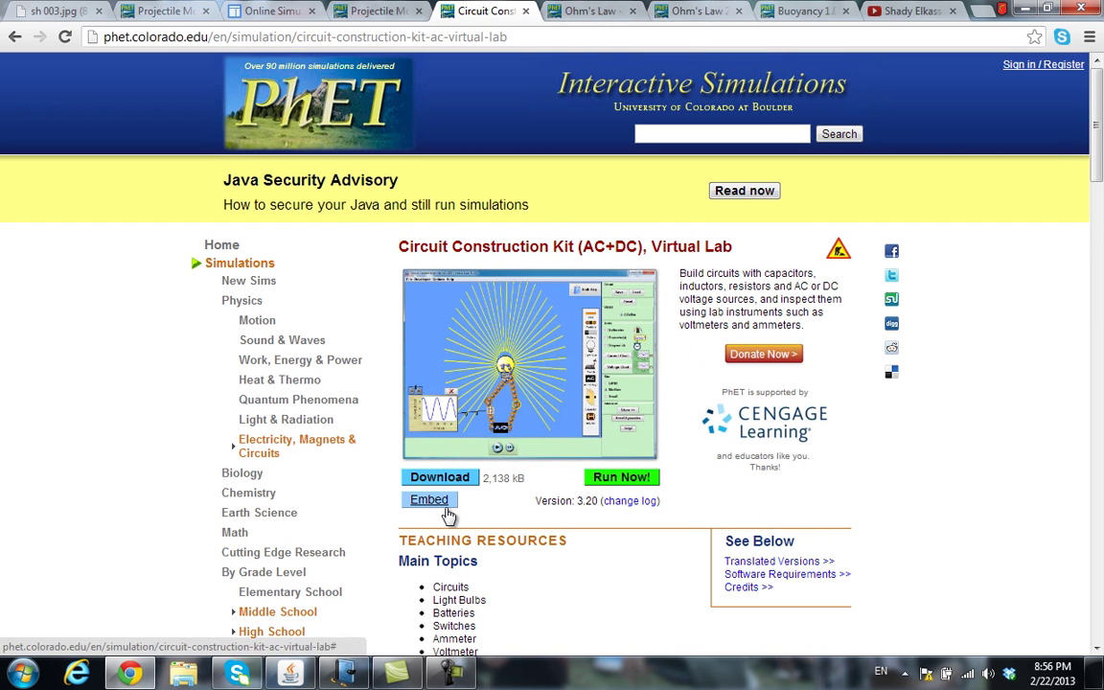
# Bring up the Circuit Construction Kit (AC+DC) window and place a wire, resistor, battery, light bulb and switch in the work area.
pyautogui.click(280, 677)
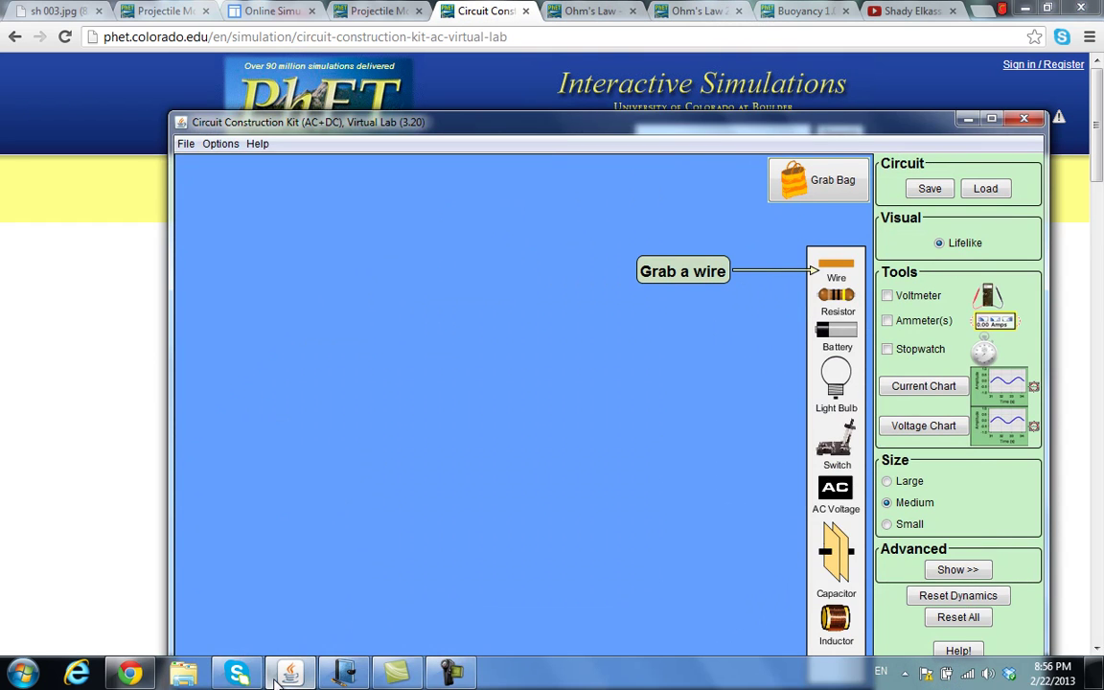
pyautogui.moveTo(835, 128); pyautogui.dragTo(764, 50)
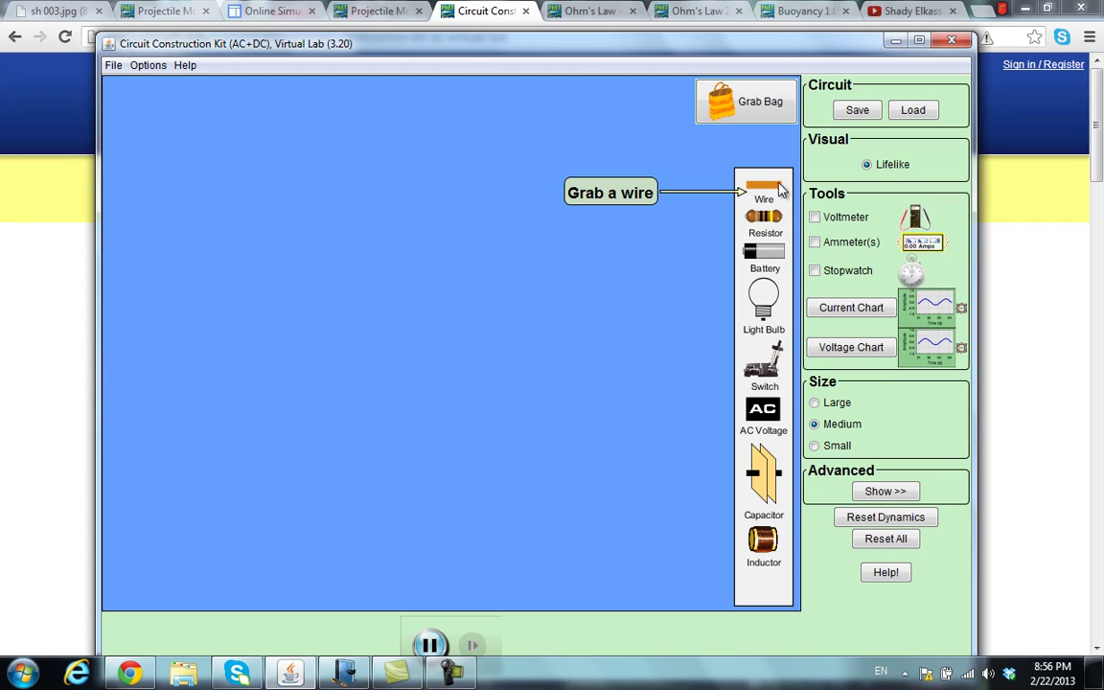
pyautogui.moveTo(425, 242); pyautogui.dragTo(279, 137)
pyautogui.moveTo(772, 222); pyautogui.dragTo(312, 209)
pyautogui.moveTo(757, 264); pyautogui.dragTo(192, 306)
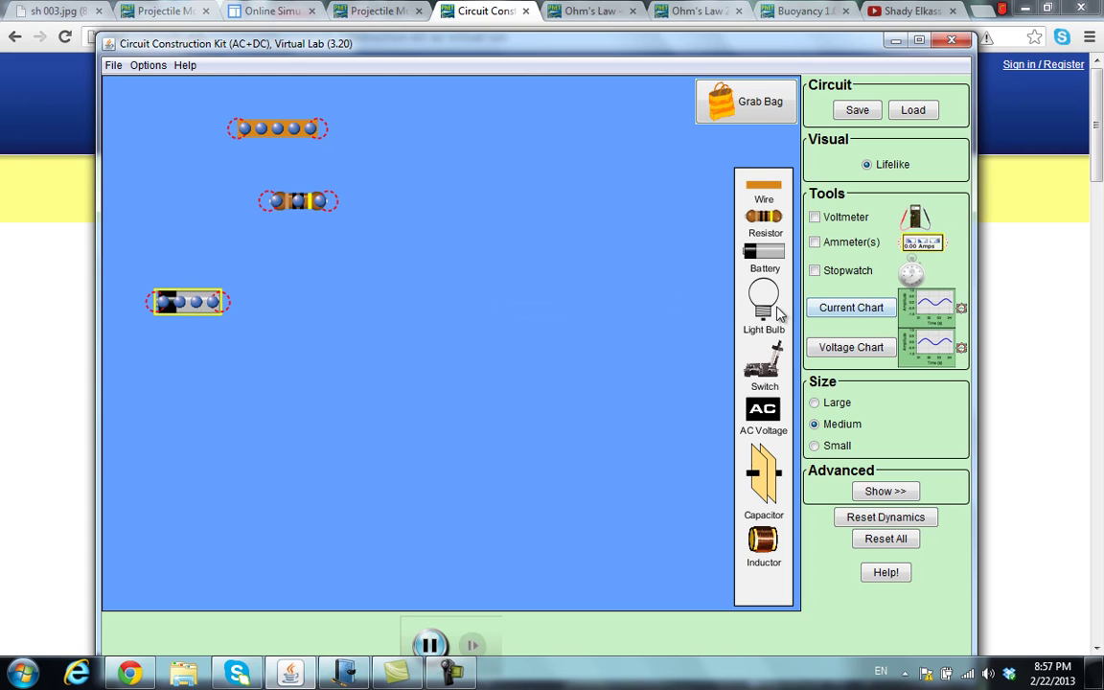
pyautogui.moveTo(760, 307); pyautogui.dragTo(479, 324)
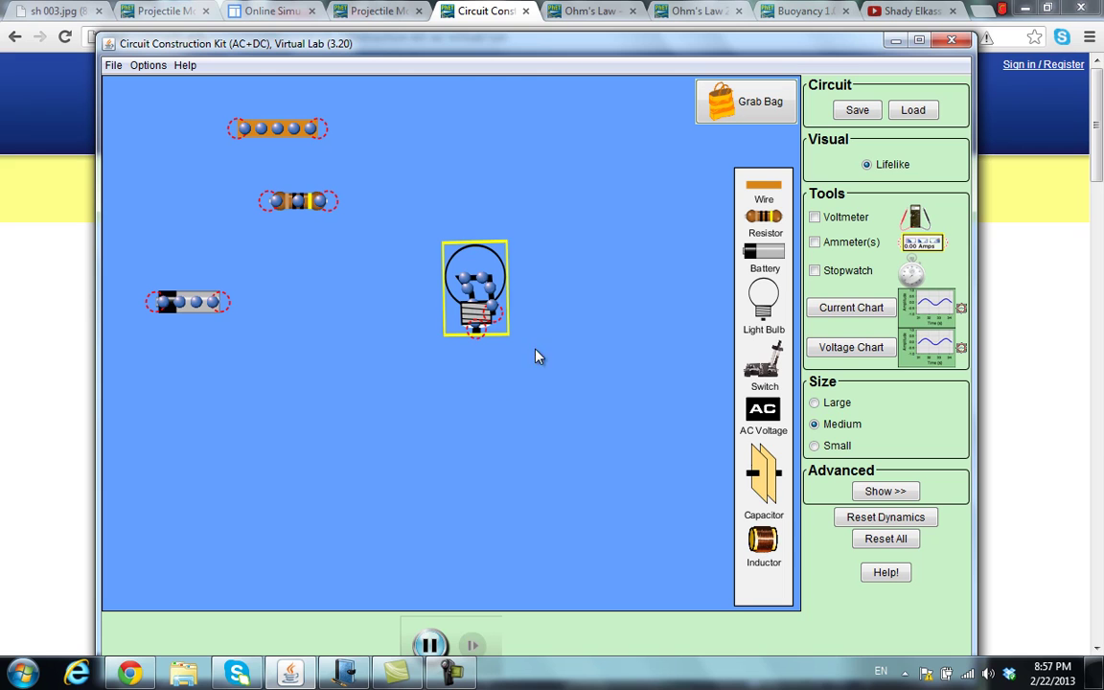
pyautogui.moveTo(765, 374); pyautogui.dragTo(398, 444)
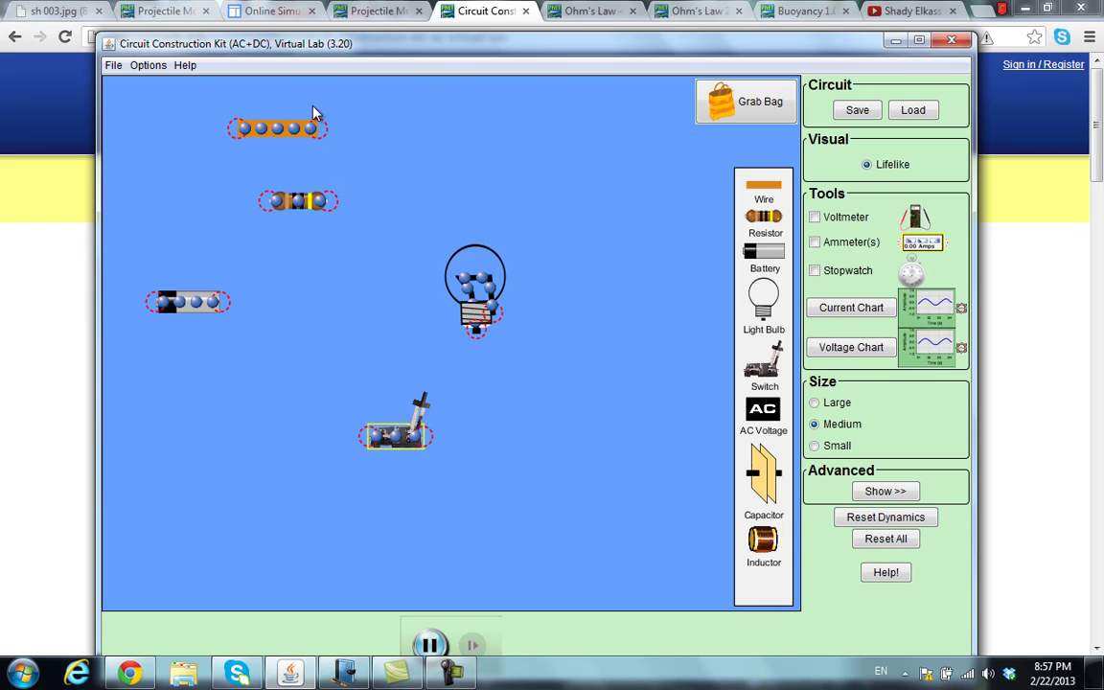
# Connect a wire to each end of the resistor, bend both wires downward, and move the light bulb beside the switch.
pyautogui.moveTo(308, 129); pyautogui.dragTo(386, 127)
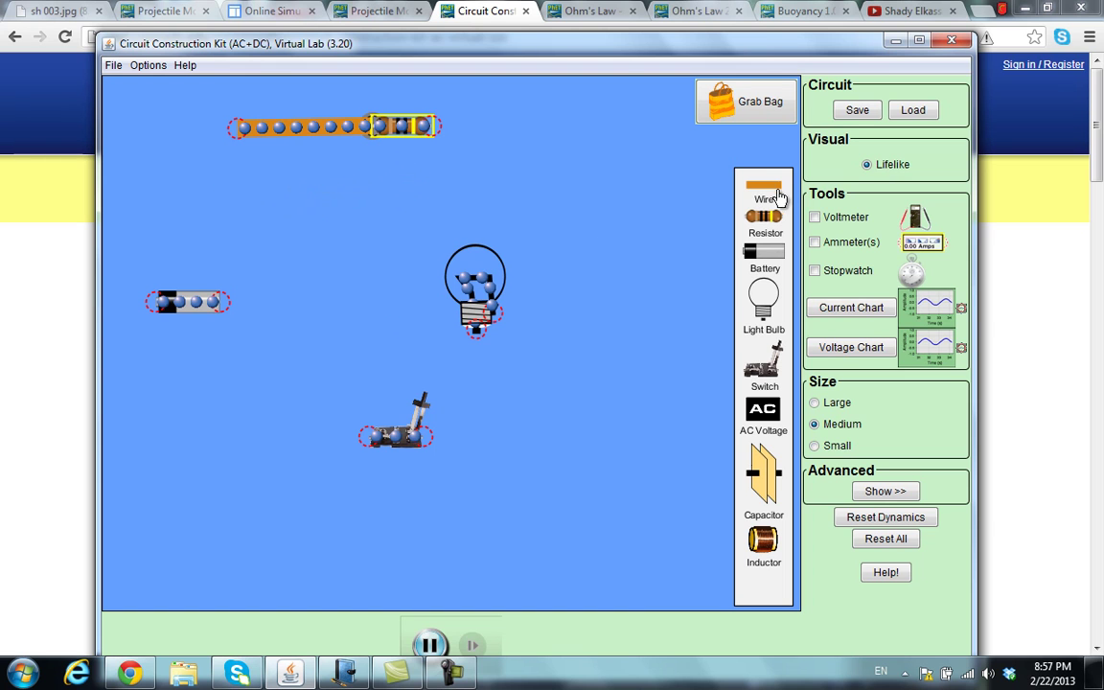
pyautogui.moveTo(669, 154); pyautogui.dragTo(494, 132)
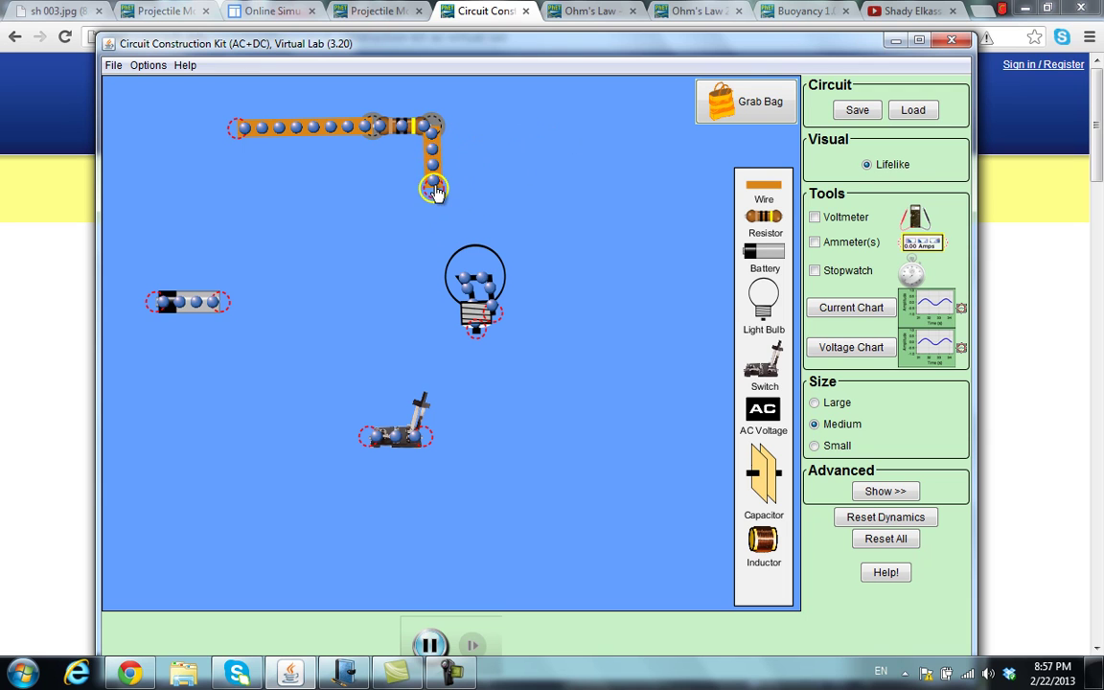
pyautogui.moveTo(237, 128); pyautogui.dragTo(342, 183)
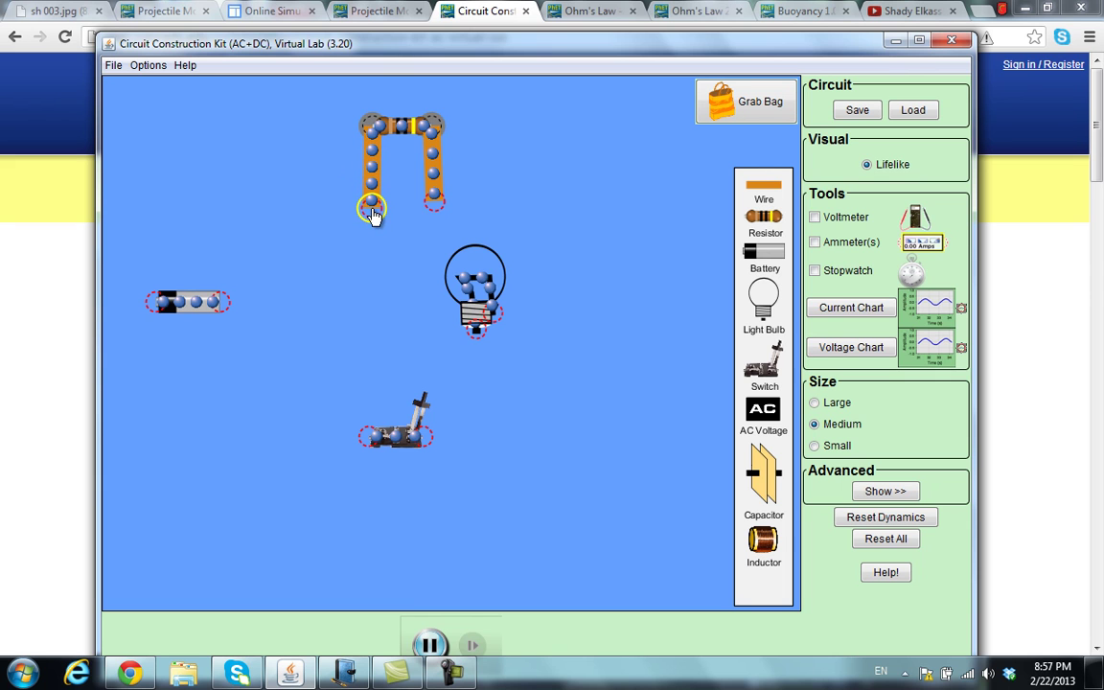
pyautogui.moveTo(482, 294); pyautogui.dragTo(316, 379)
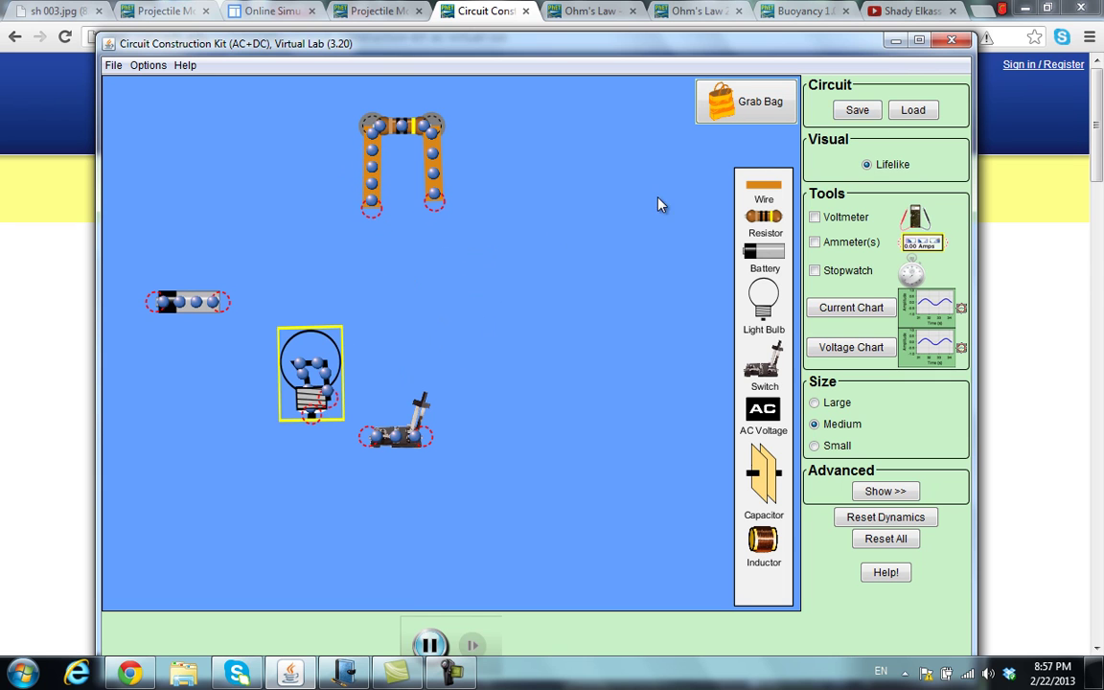
# Load the saved circuit file "par. Circuit" from My Documents.
pyautogui.click(913, 112)
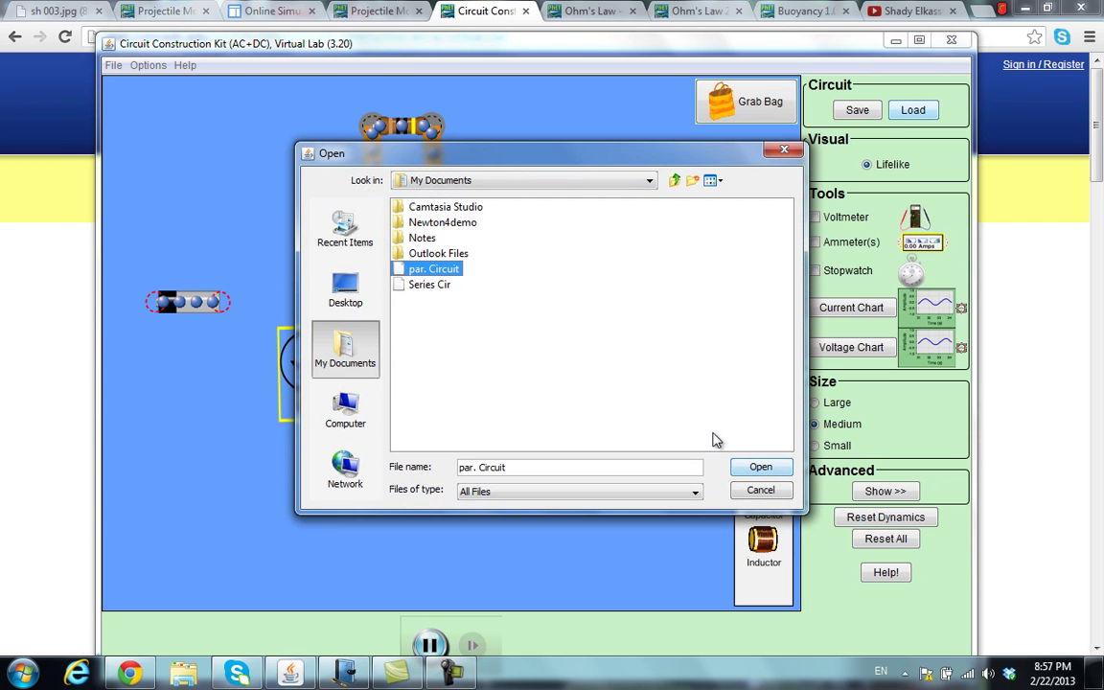
pyautogui.click(758, 468)
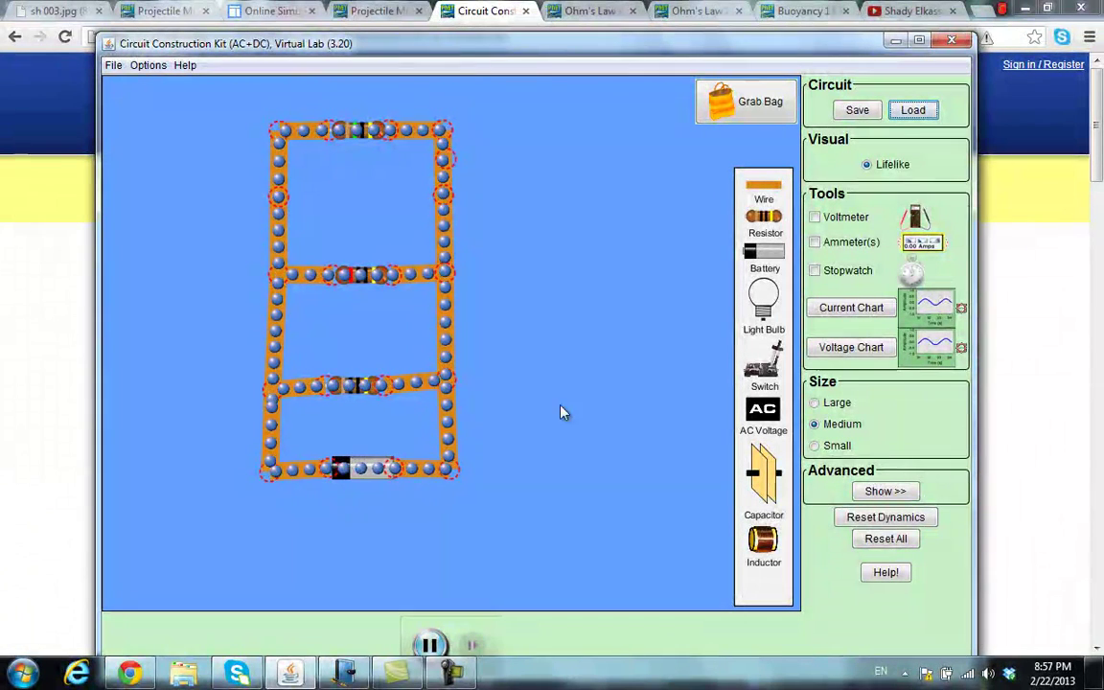
# Turn on the voltmeter, place it beside the parallel circuit, and measure the voltage across the battery.
pyautogui.click(815, 216)
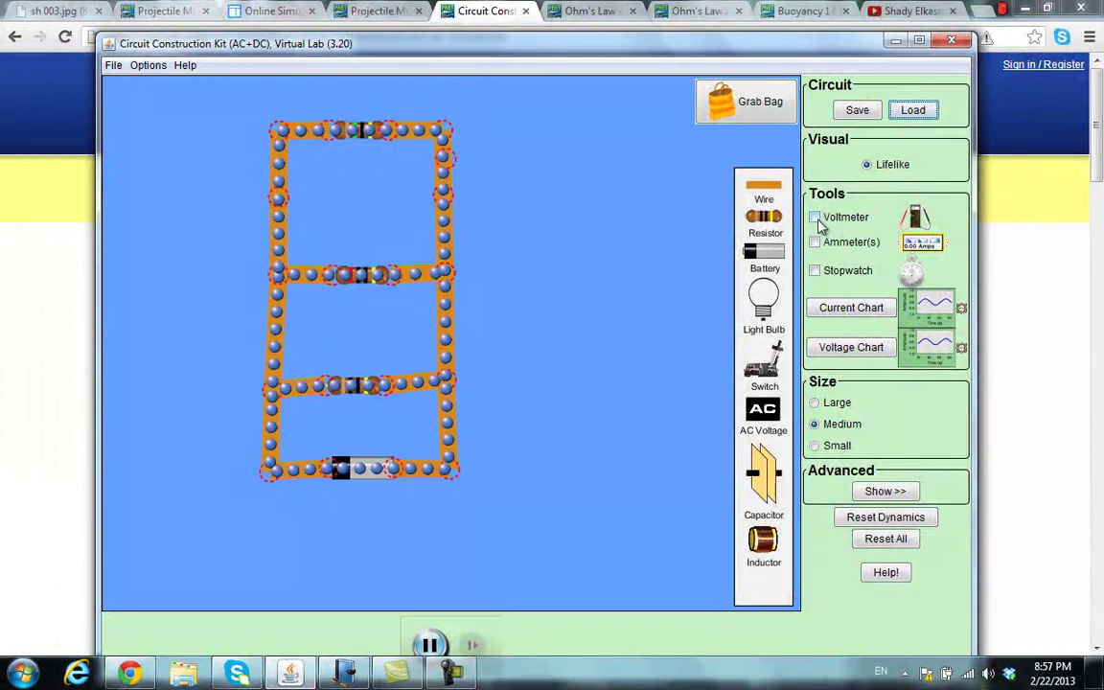
pyautogui.moveTo(292, 293); pyautogui.dragTo(538, 374)
pyautogui.moveTo(387, 303); pyautogui.dragTo(408, 192)
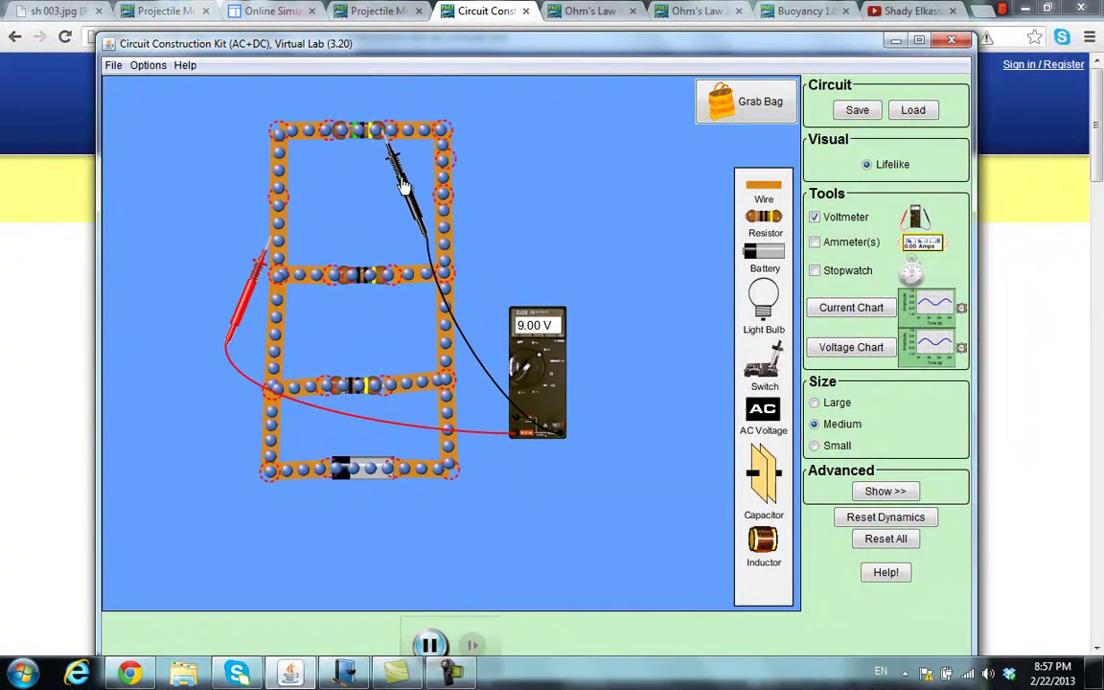
pyautogui.moveTo(254, 281); pyautogui.dragTo(322, 207)
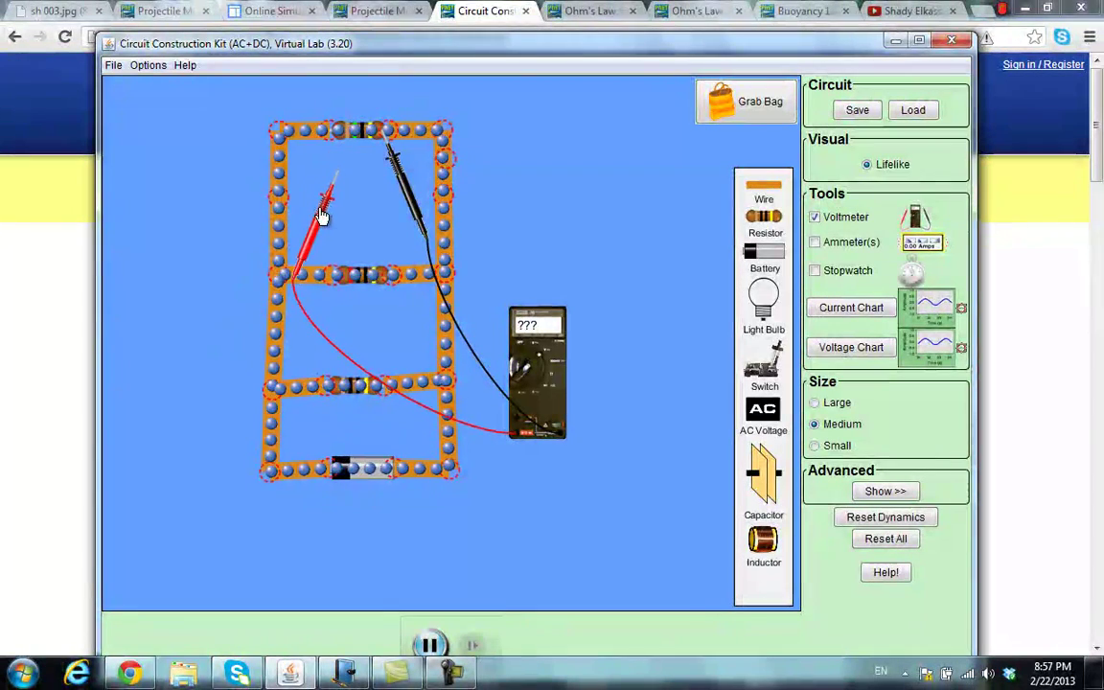
pyautogui.moveTo(409, 204); pyautogui.dragTo(418, 527)
pyautogui.moveTo(307, 230); pyautogui.dragTo(329, 503)
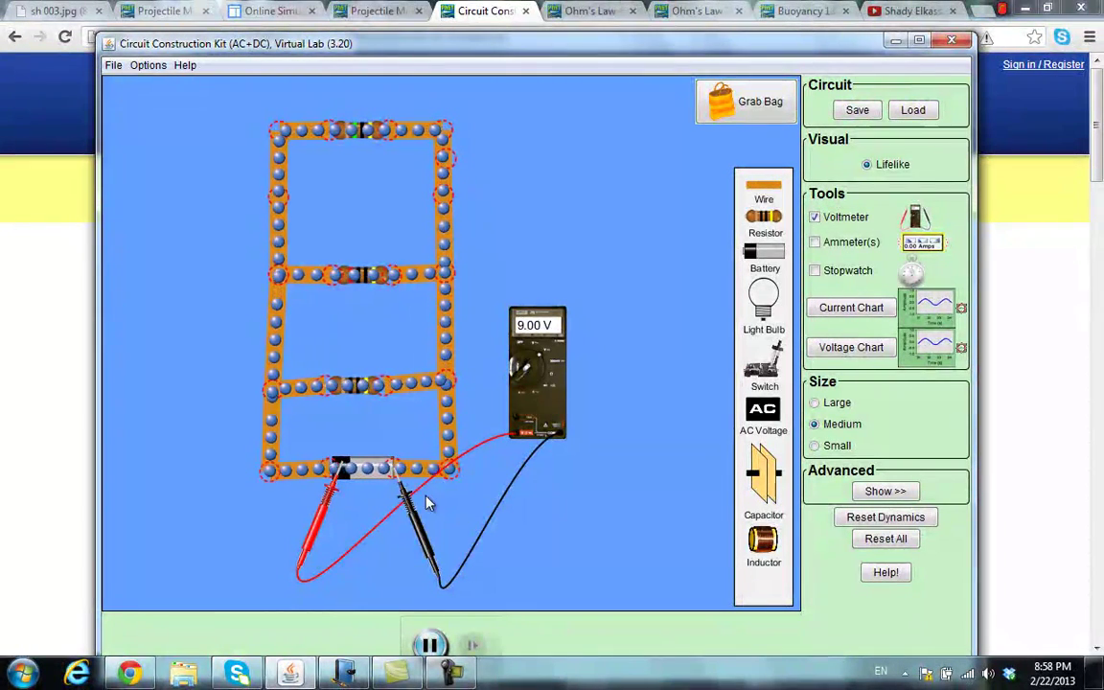
# Measure the voltage across each parallel resistor, from the one nearest the battery outward, and take both probes off the circuit.
pyautogui.moveTo(408, 508); pyautogui.dragTo(398, 425)
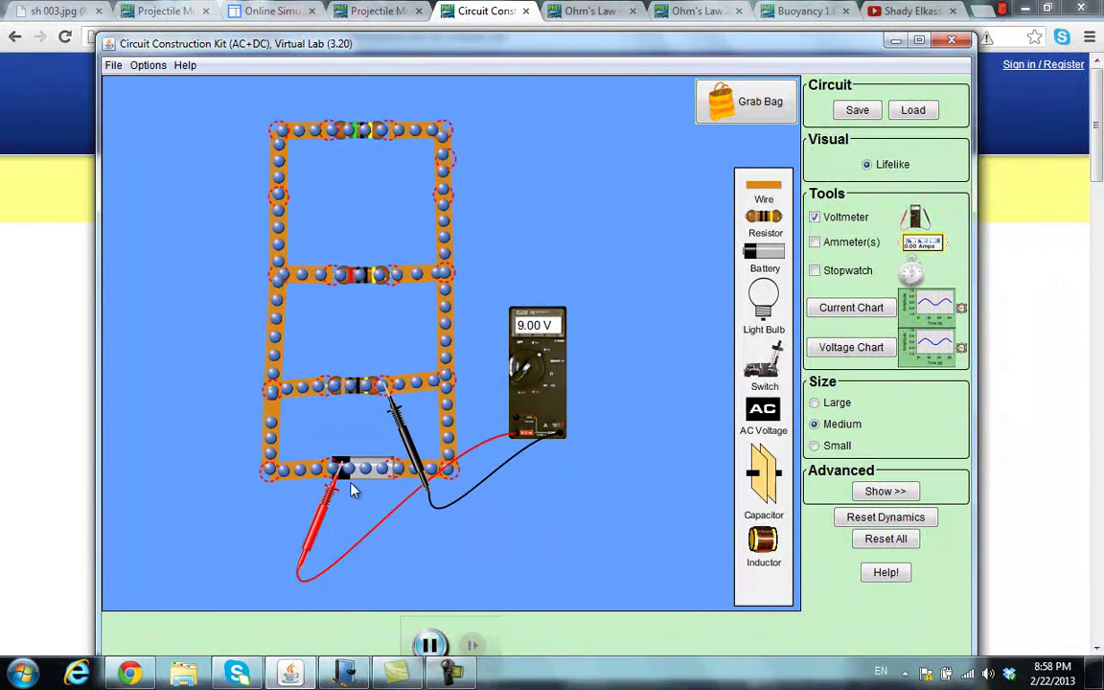
pyautogui.moveTo(324, 508); pyautogui.dragTo(322, 426)
pyautogui.moveTo(410, 445); pyautogui.dragTo(406, 337)
pyautogui.moveTo(324, 430); pyautogui.dragTo(322, 299)
pyautogui.moveTo(410, 337); pyautogui.dragTo(412, 201)
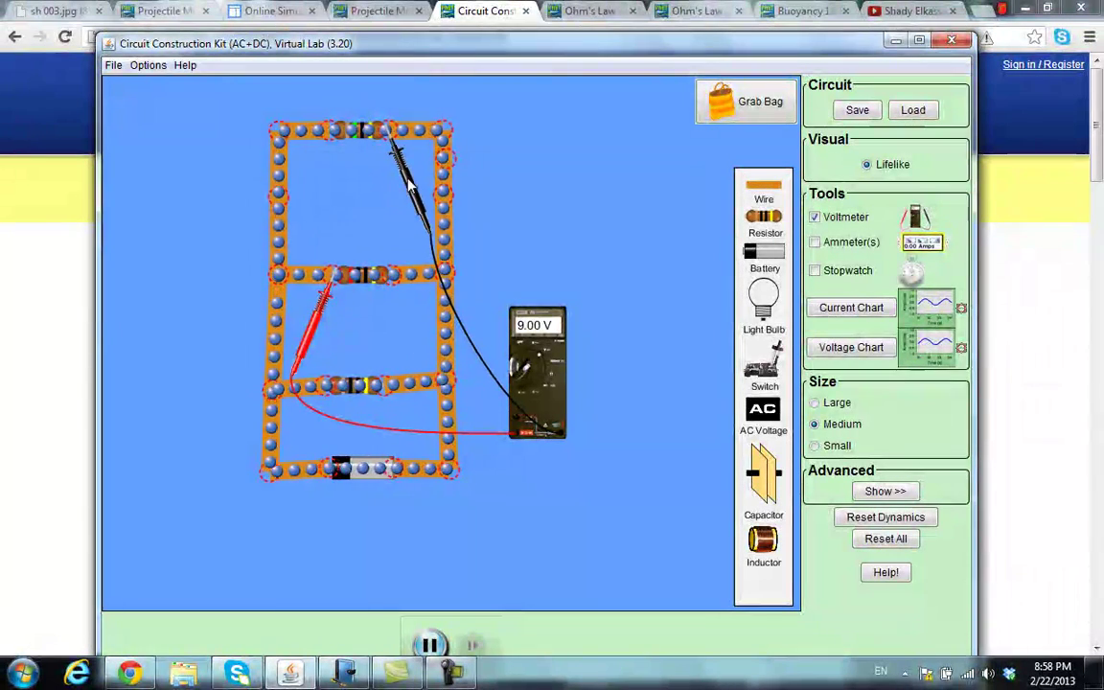
pyautogui.moveTo(329, 303); pyautogui.dragTo(328, 169)
pyautogui.moveTo(424, 213); pyautogui.dragTo(611, 253)
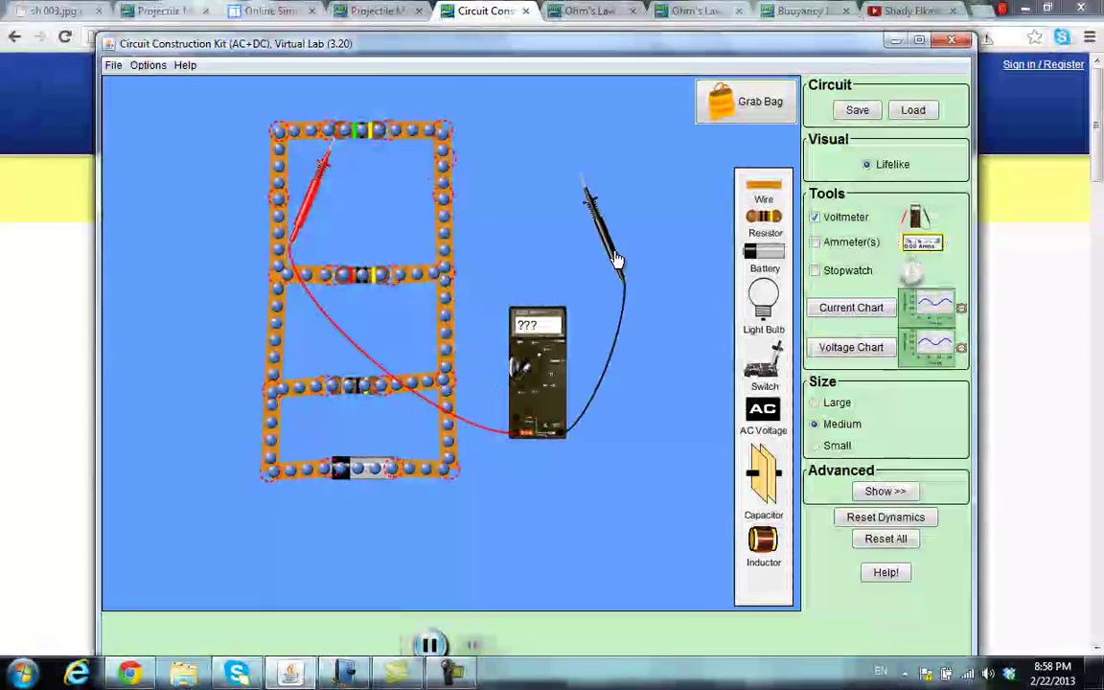
pyautogui.moveTo(311, 216); pyautogui.dragTo(513, 276)
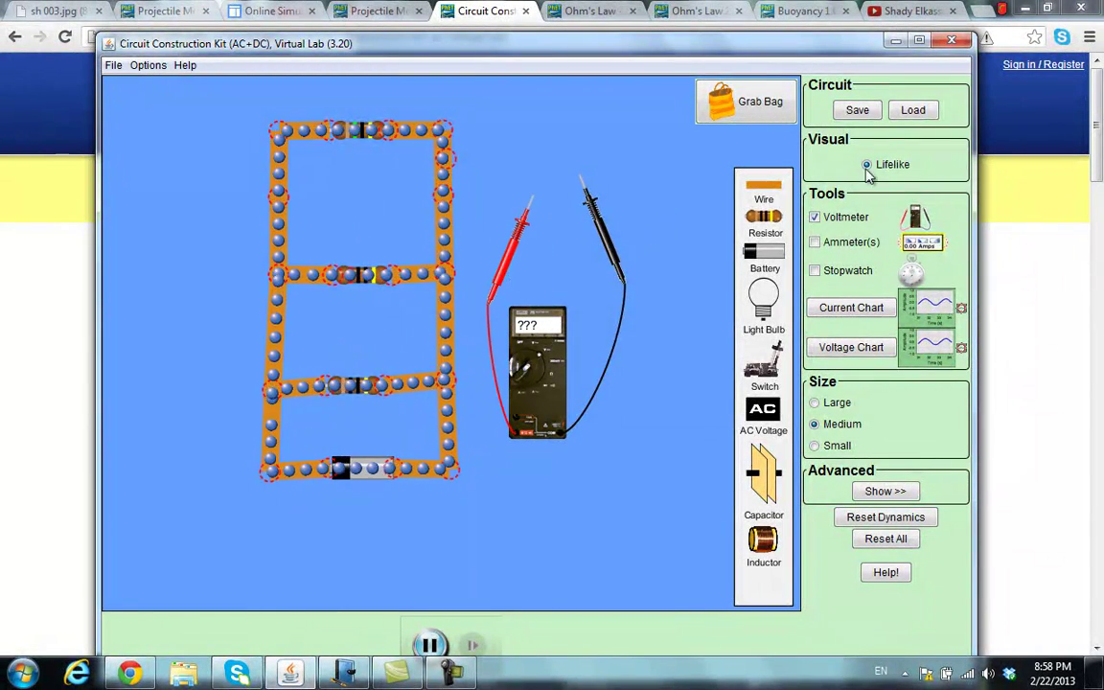
# Load the saved circuit file "Series Cir" from My Documents and move the voltmeter clear of the circuit.
pyautogui.click(911, 113)
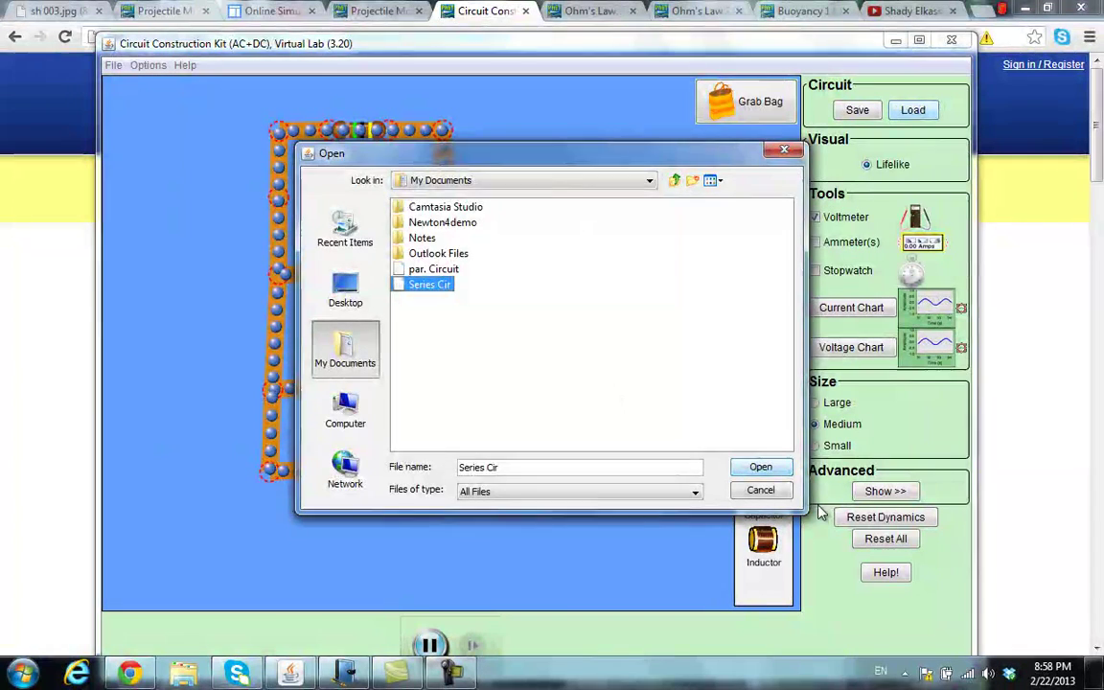
pyautogui.click(761, 469)
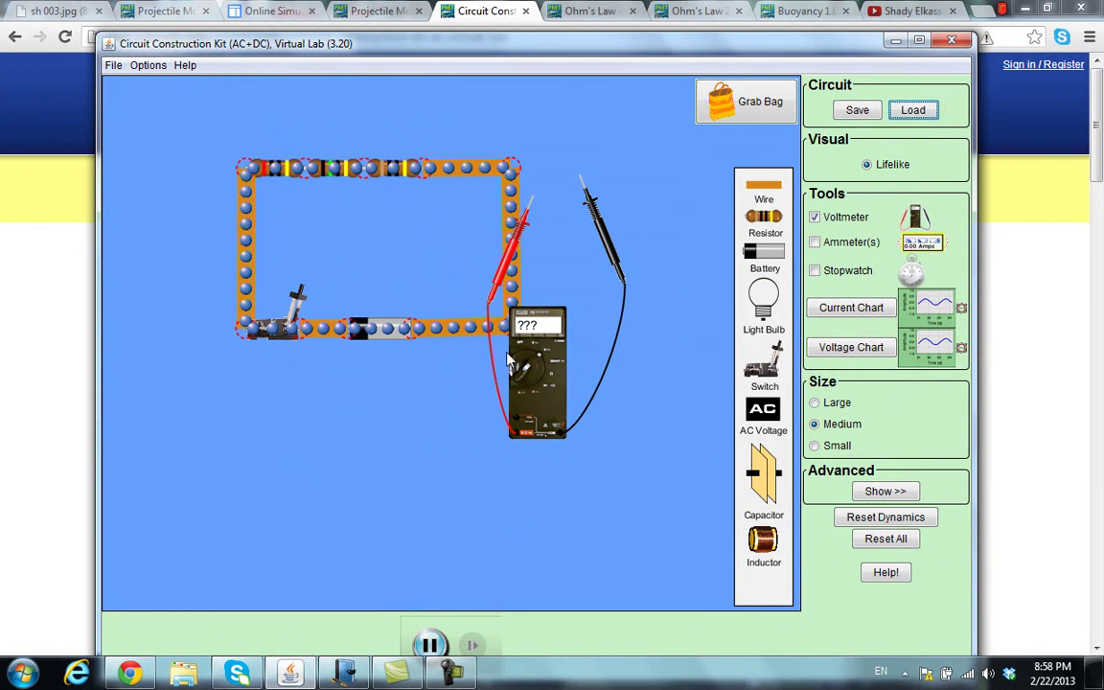
pyautogui.moveTo(522, 369); pyautogui.dragTo(605, 529)
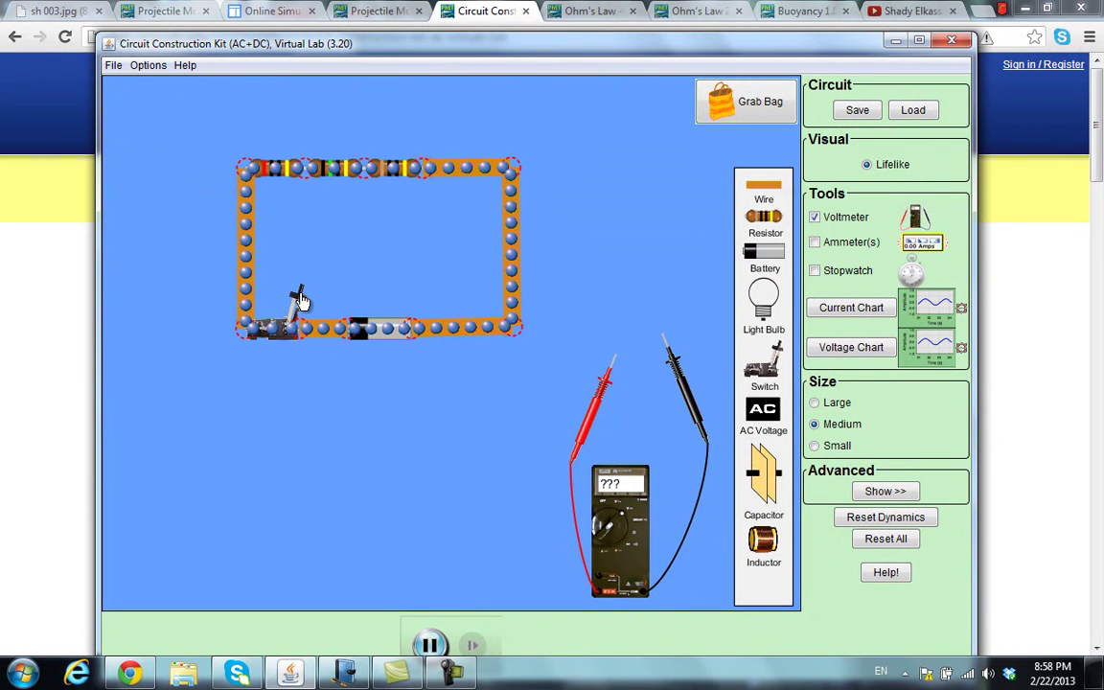
# Close the switch in the series circuit and measure the voltage across the battery.
pyautogui.moveTo(301, 301); pyautogui.dragTo(254, 304)
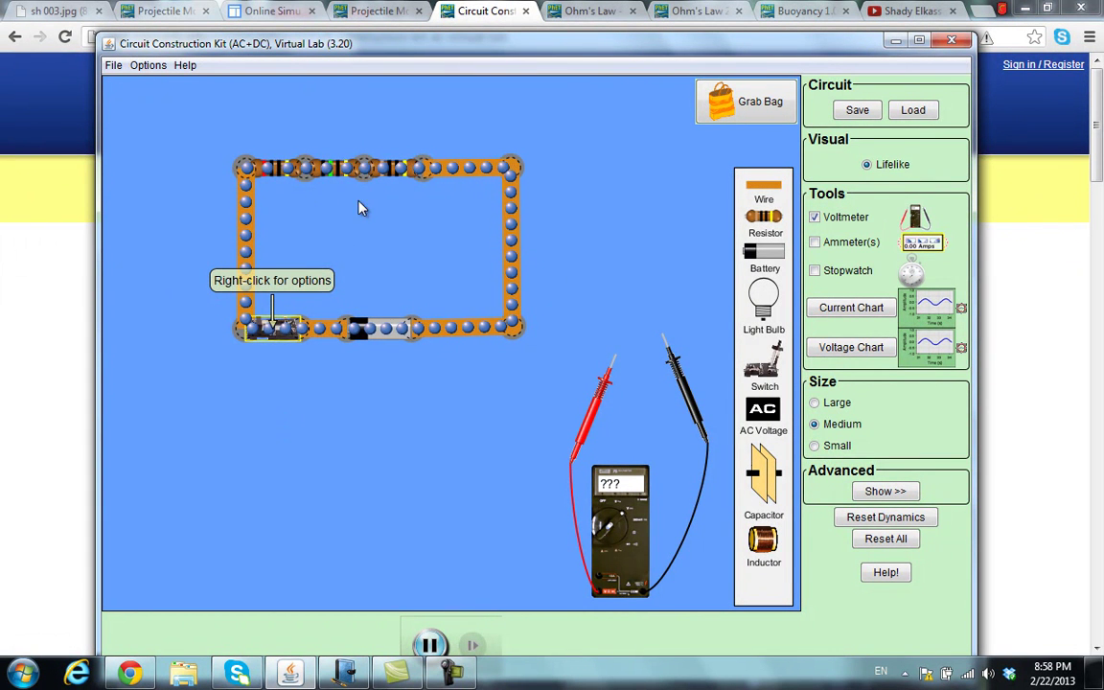
pyautogui.moveTo(604, 384); pyautogui.dragTo(348, 376)
pyautogui.moveTo(674, 374); pyautogui.dragTo(424, 393)
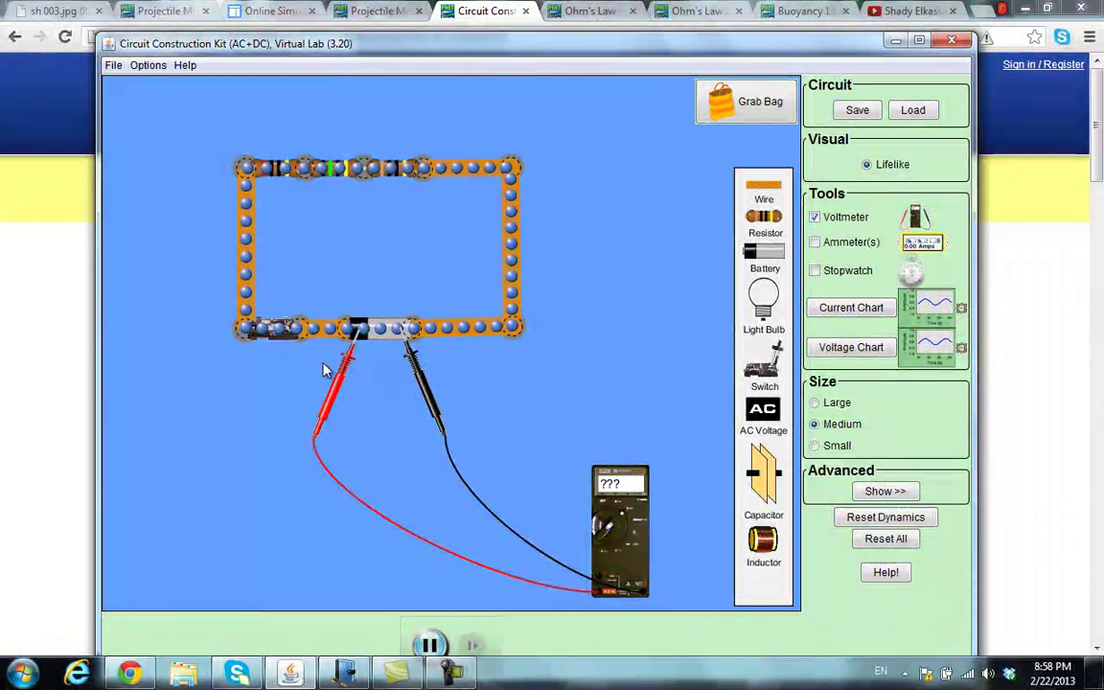
pyautogui.moveTo(343, 387); pyautogui.dragTo(331, 379)
pyautogui.moveTo(421, 379); pyautogui.dragTo(433, 382)
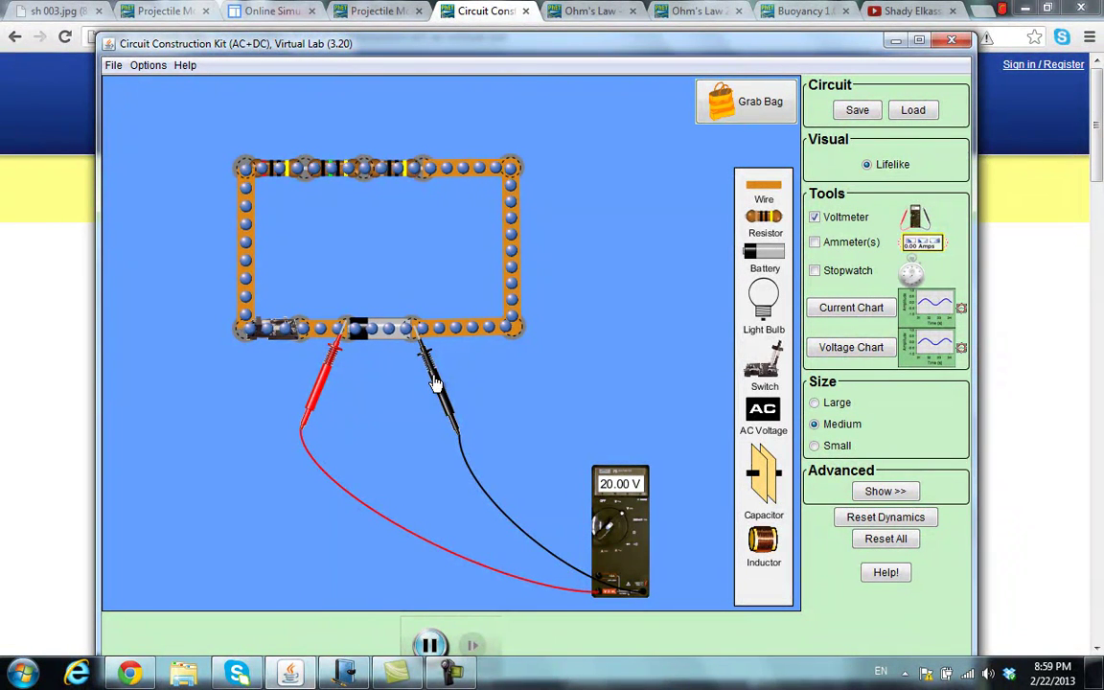
# Measure the voltage across the middle series resistor and bring the voltmeter body closer to the circuit.
pyautogui.moveTo(433, 382); pyautogui.dragTo(437, 216)
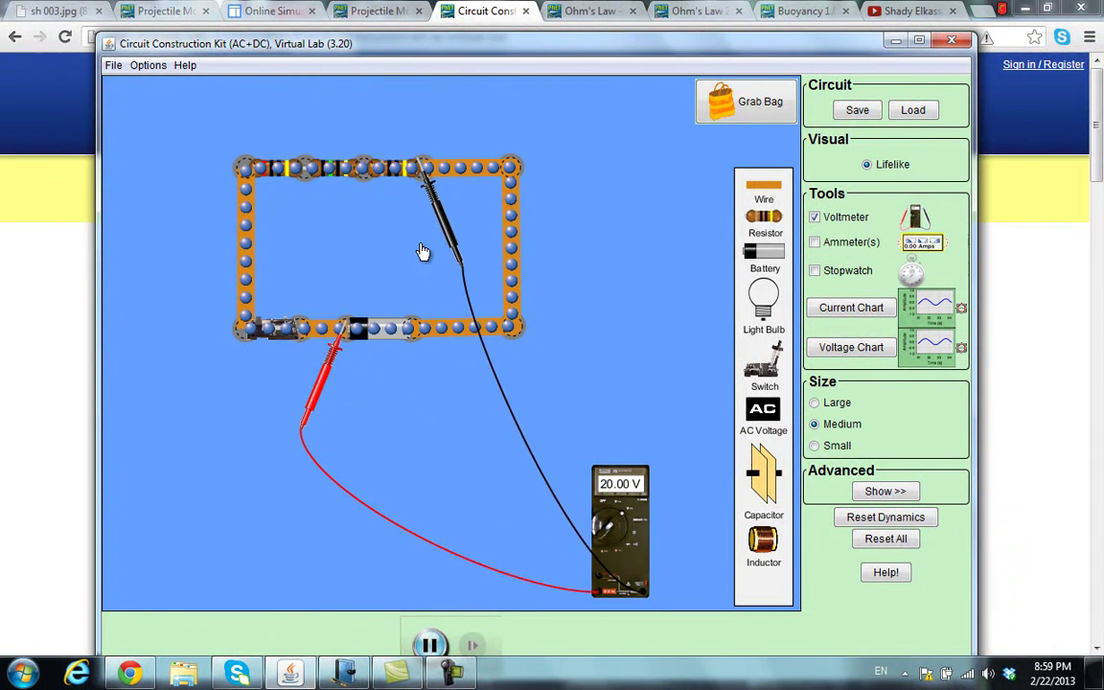
pyautogui.moveTo(333, 362); pyautogui.dragTo(299, 212)
pyautogui.moveTo(431, 218); pyautogui.dragTo(383, 219)
pyautogui.moveTo(631, 542); pyautogui.dragTo(502, 485)
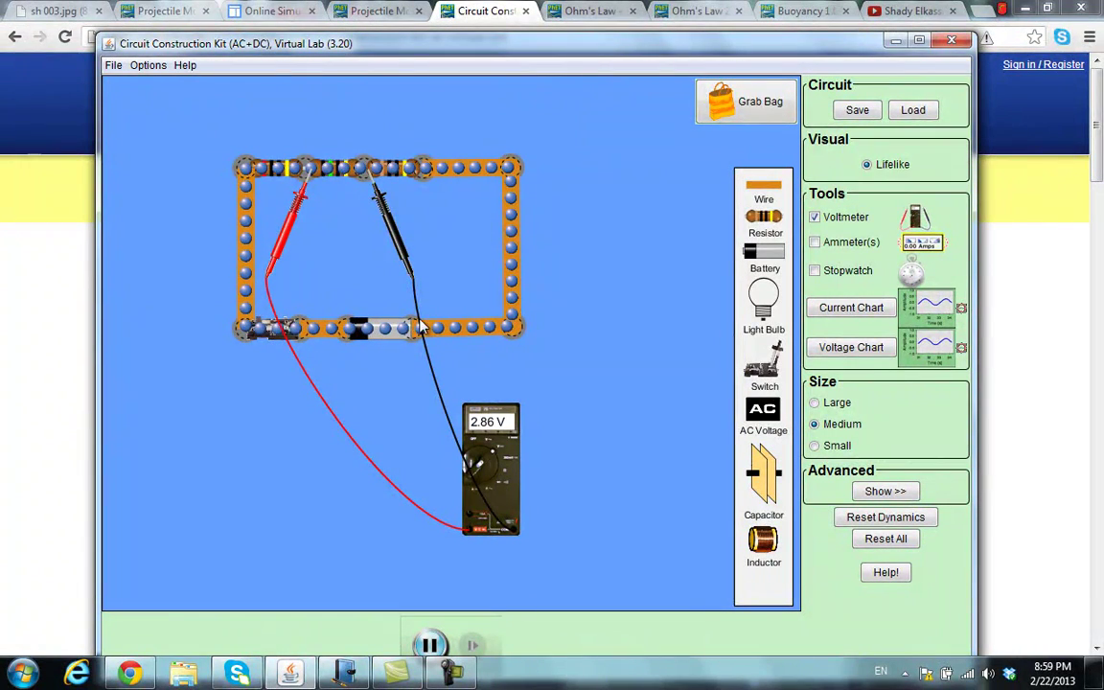
# Switch to the second Ohm's Law simulation, raise the voltage to 6.9 V, lower it to 3.8 V, and set the resistance to 310 Ω.
pyautogui.click(580, 10)
pyautogui.click(695, 10)
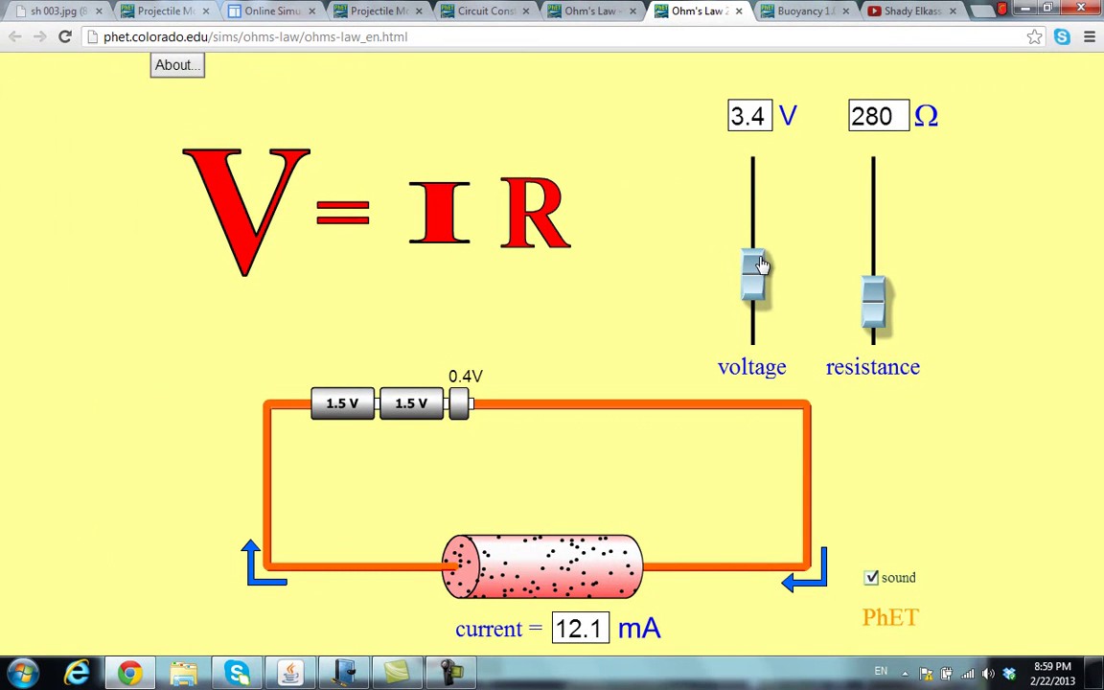
pyautogui.moveTo(757, 270); pyautogui.dragTo(758, 208)
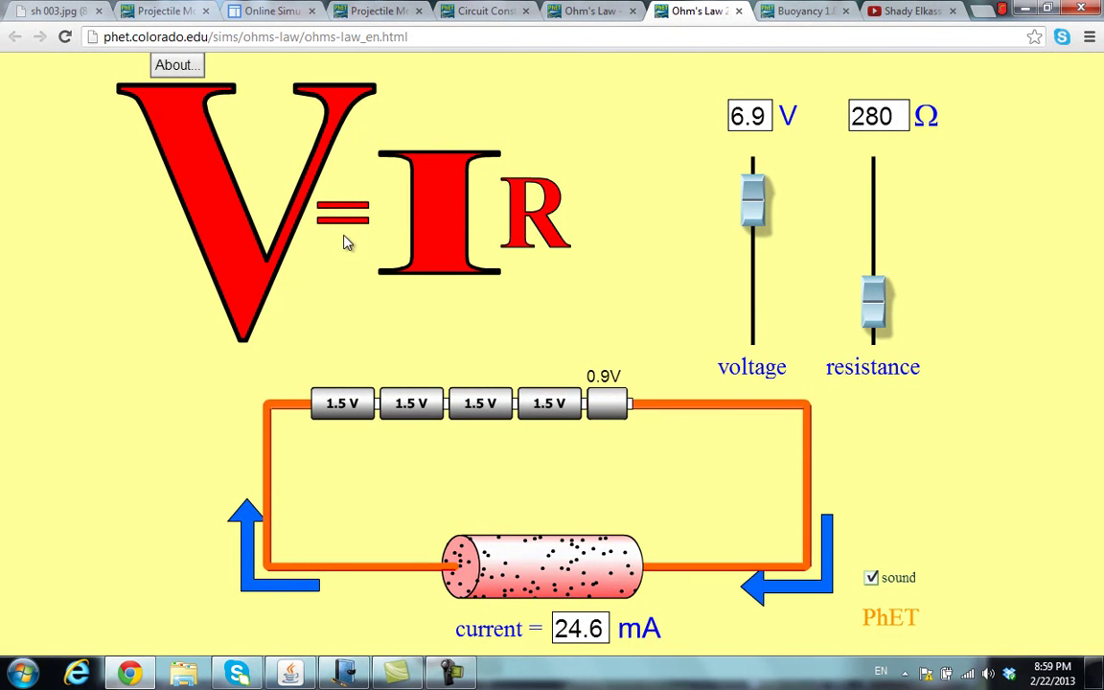
pyautogui.moveTo(755, 206); pyautogui.dragTo(755, 273)
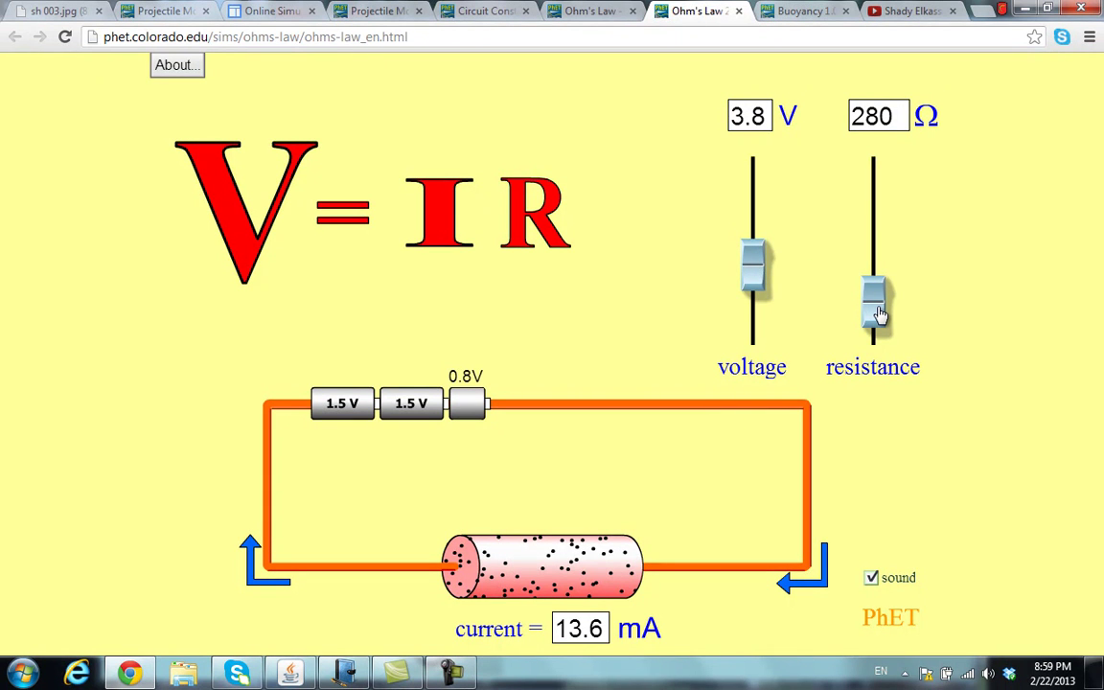
pyautogui.moveTo(879, 314)
pyautogui.mouseDown()
pyautogui.moveTo(882, 215)
pyautogui.moveTo(883, 353)
pyautogui.moveTo(889, 306)
pyautogui.mouseUp()
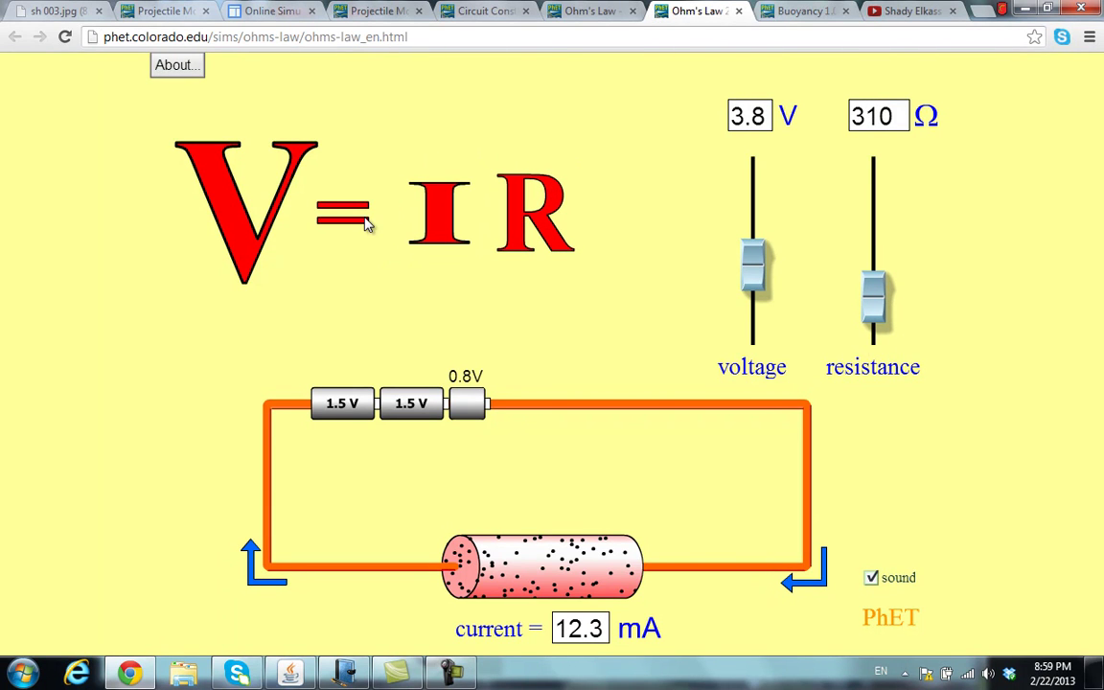
# Switch to the Buoyancy simulation, float the wooden block in the water, and dismiss the fingerprint enrollment notification.
pyautogui.click(803, 12)
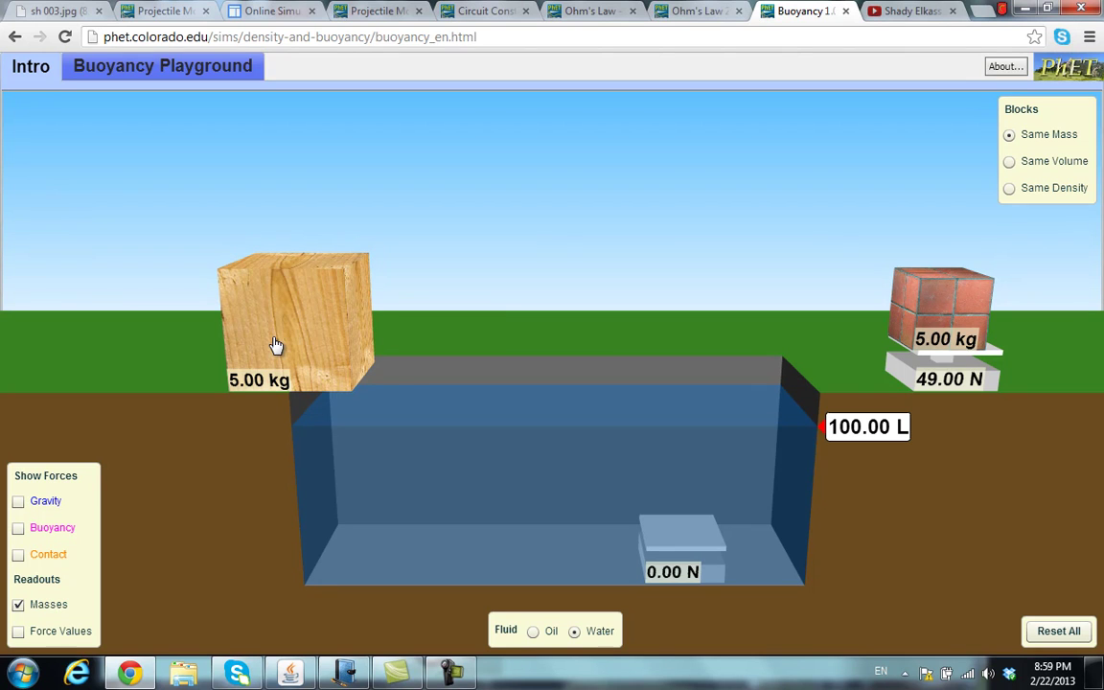
pyautogui.moveTo(359, 332); pyautogui.dragTo(438, 356)
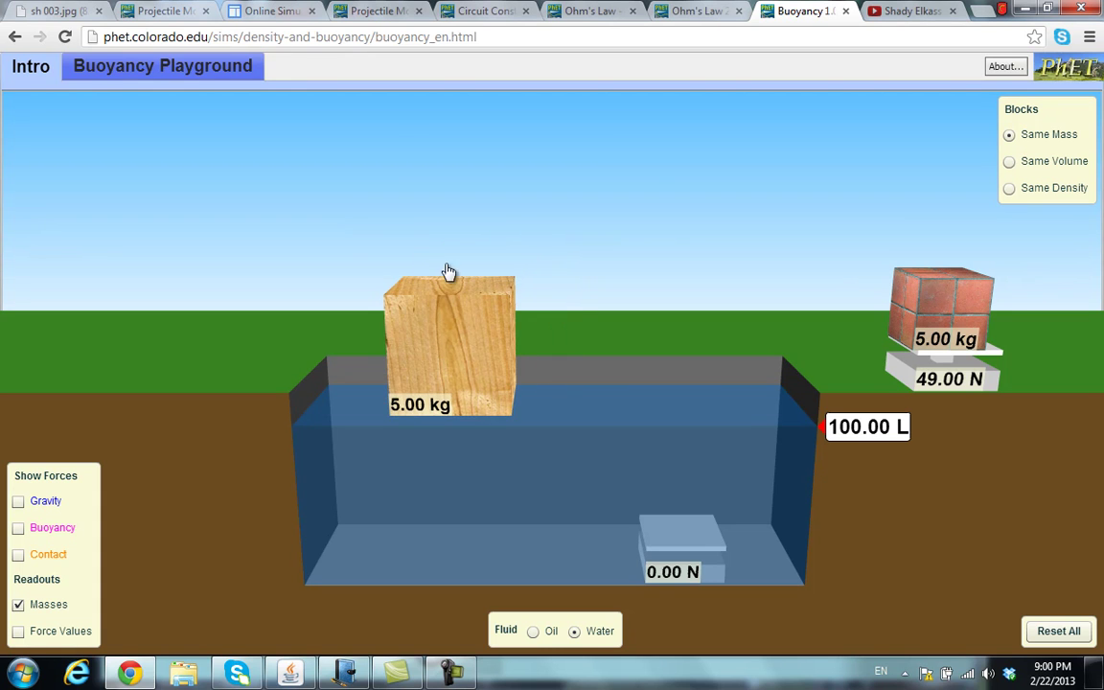
pyautogui.moveTo(448, 272); pyautogui.dragTo(351, 295)
pyautogui.moveTo(469, 300); pyautogui.dragTo(843, 647)
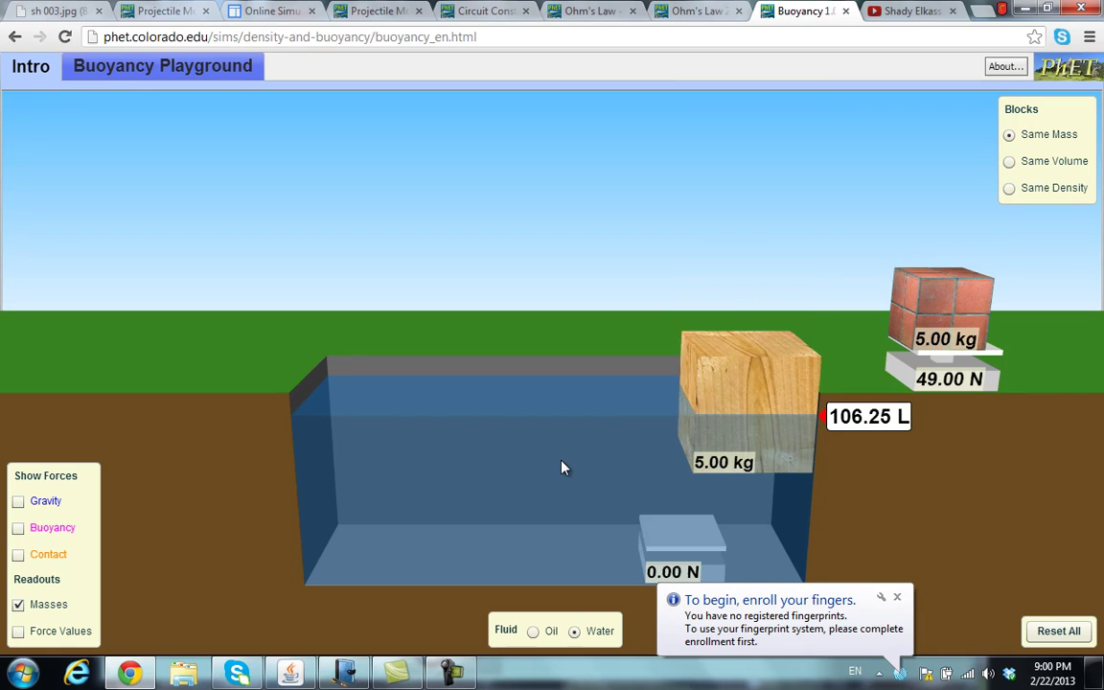
pyautogui.click(898, 598)
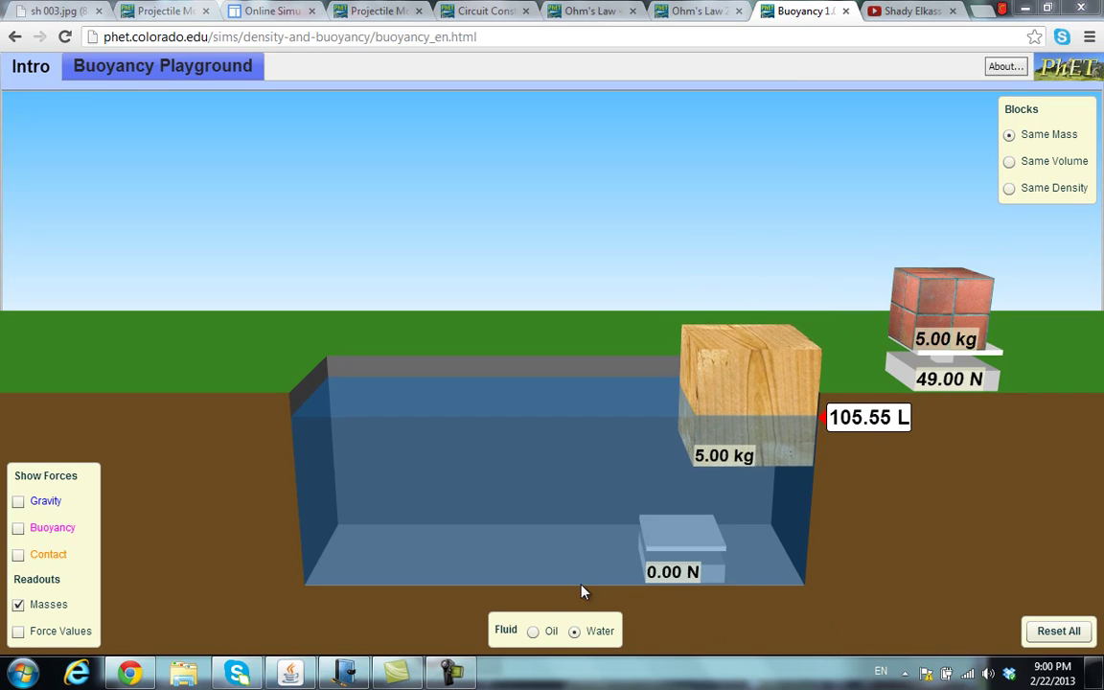
# Change the pool fluid to Oil and back to Water, and move the wooden block toward the middle of the pool.
pyautogui.click(534, 632)
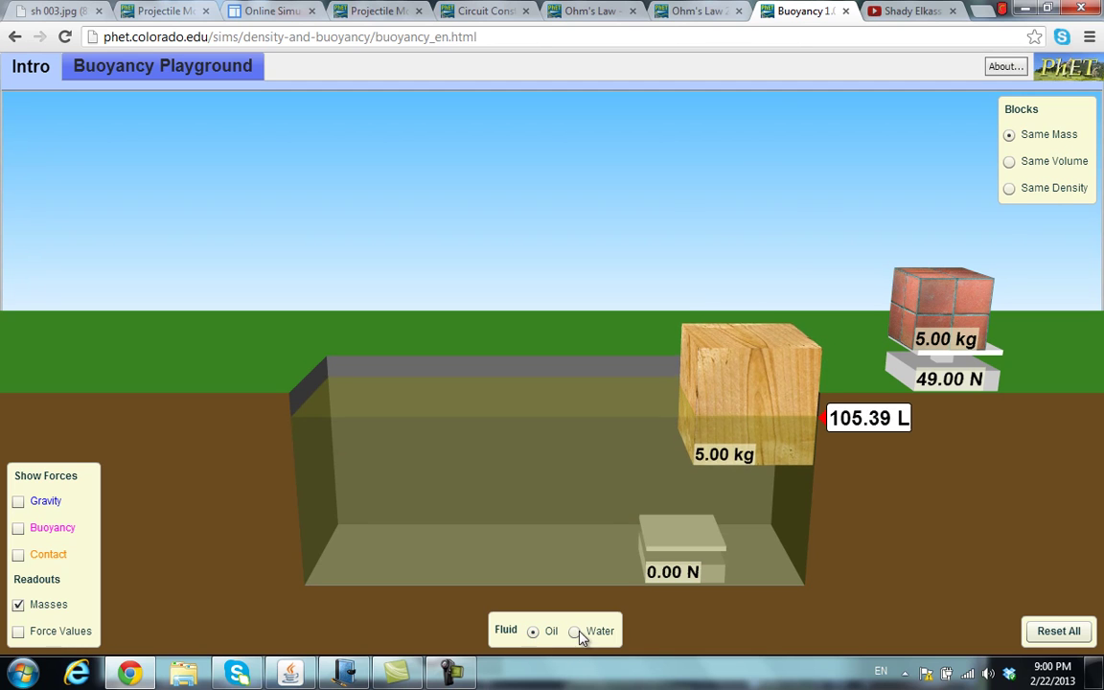
pyautogui.click(576, 633)
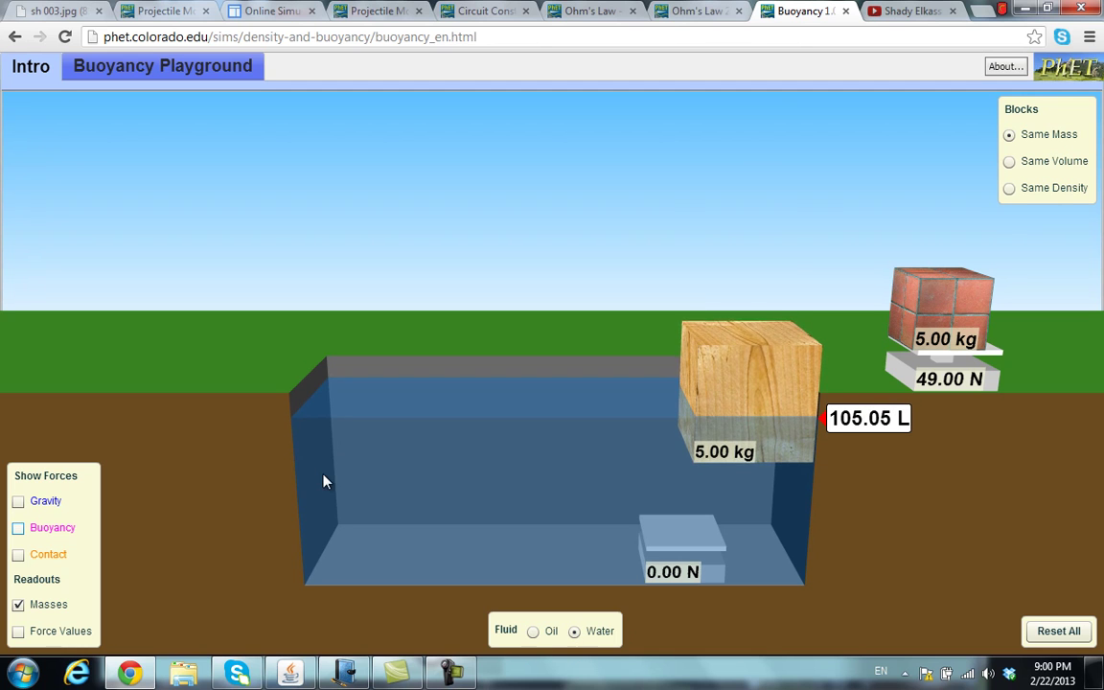
pyautogui.moveTo(671, 391); pyautogui.dragTo(562, 394)
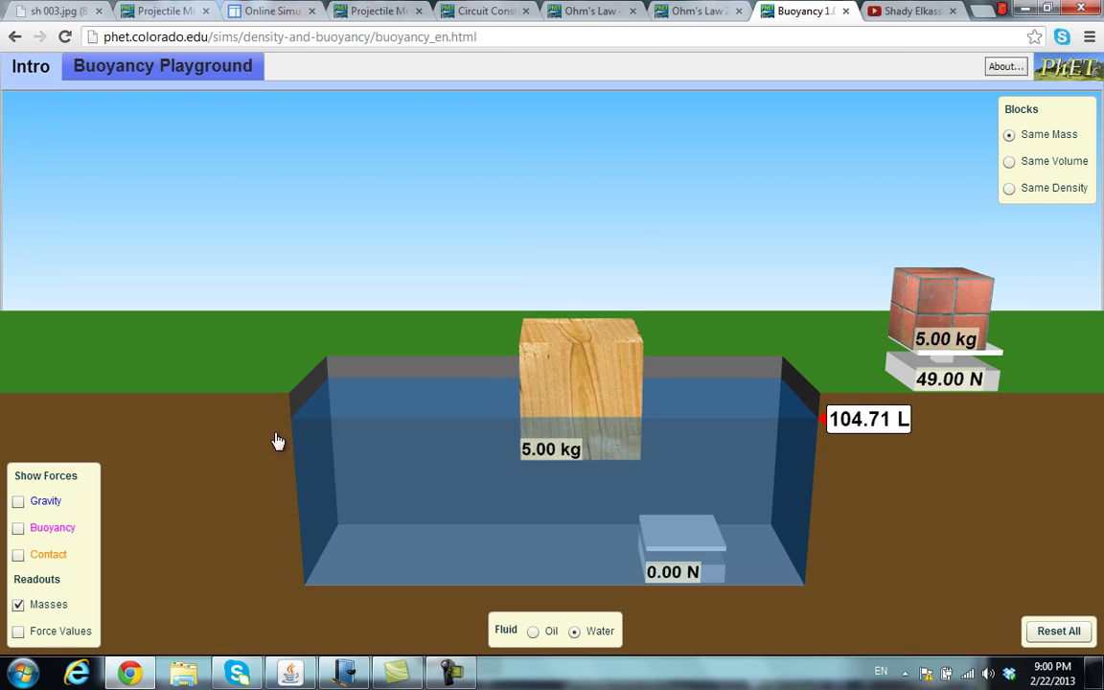
# Show the Gravity and Buoyancy force arrows on the blocks, and briefly turn the Contact force on and off.
pyautogui.click(18, 501)
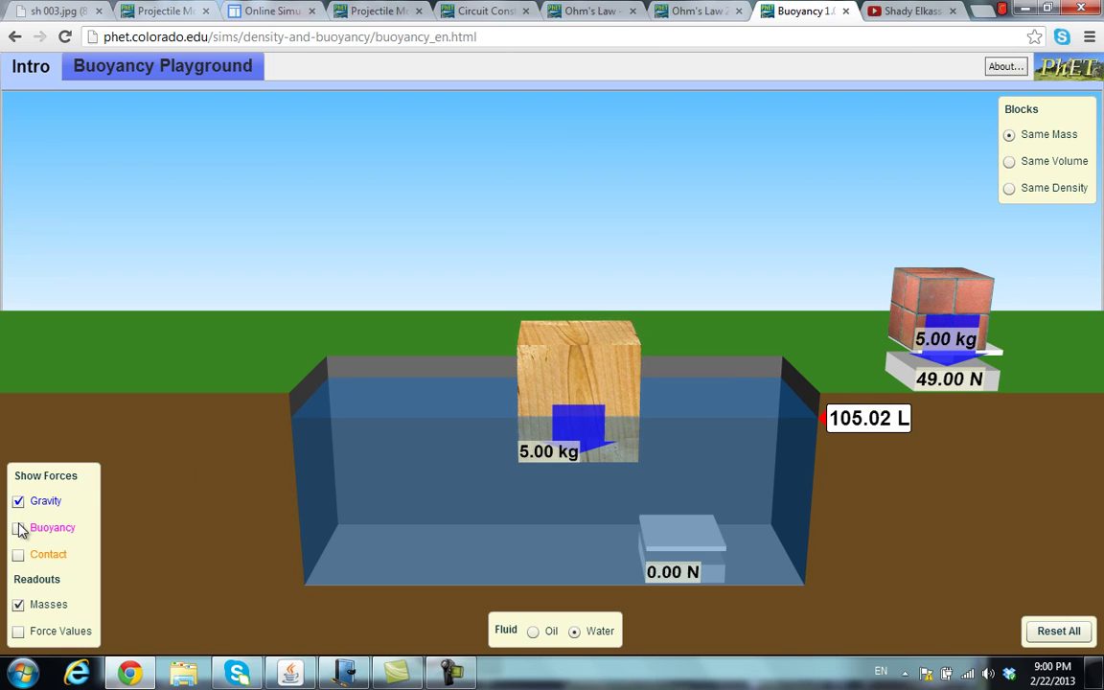
pyautogui.click(19, 529)
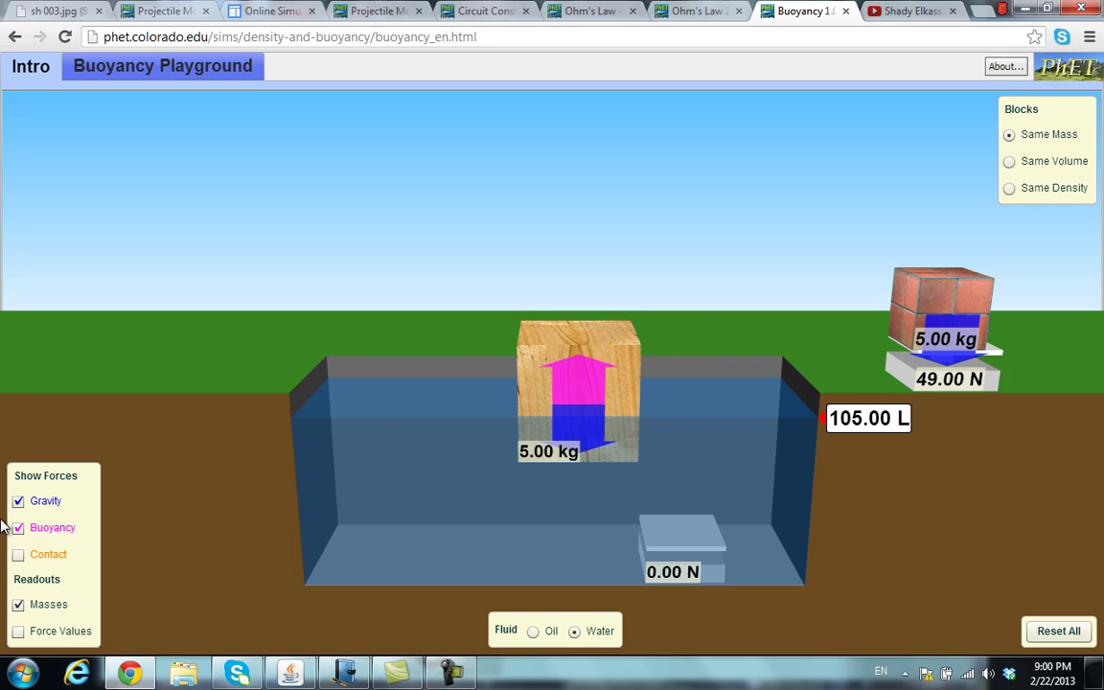
pyautogui.click(17, 556)
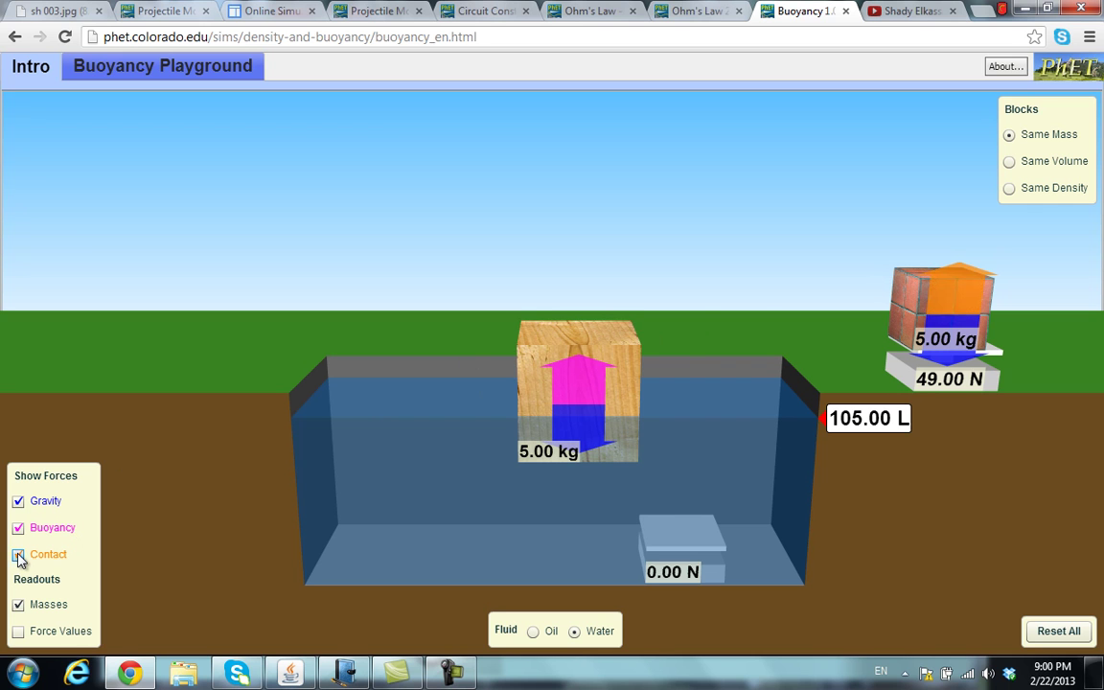
pyautogui.click(18, 556)
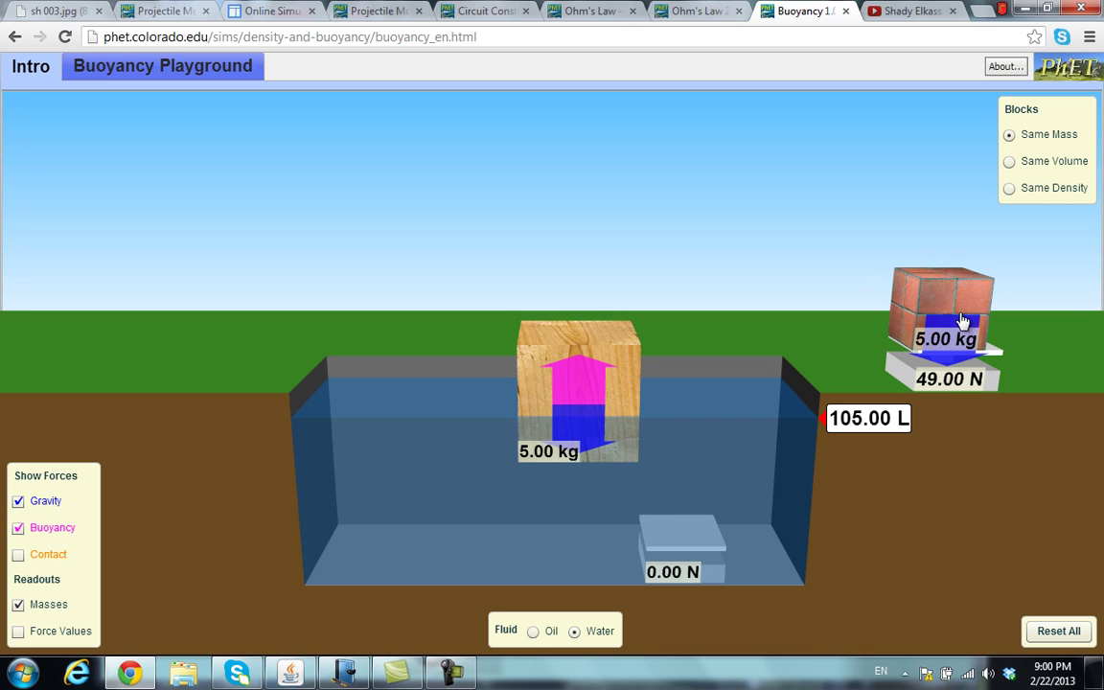
# Move the wooden block to the pool's left side and place the brick block on the underwater scale.
pyautogui.moveTo(569, 382); pyautogui.dragTo(388, 383)
pyautogui.moveTo(940, 316); pyautogui.dragTo(696, 448)
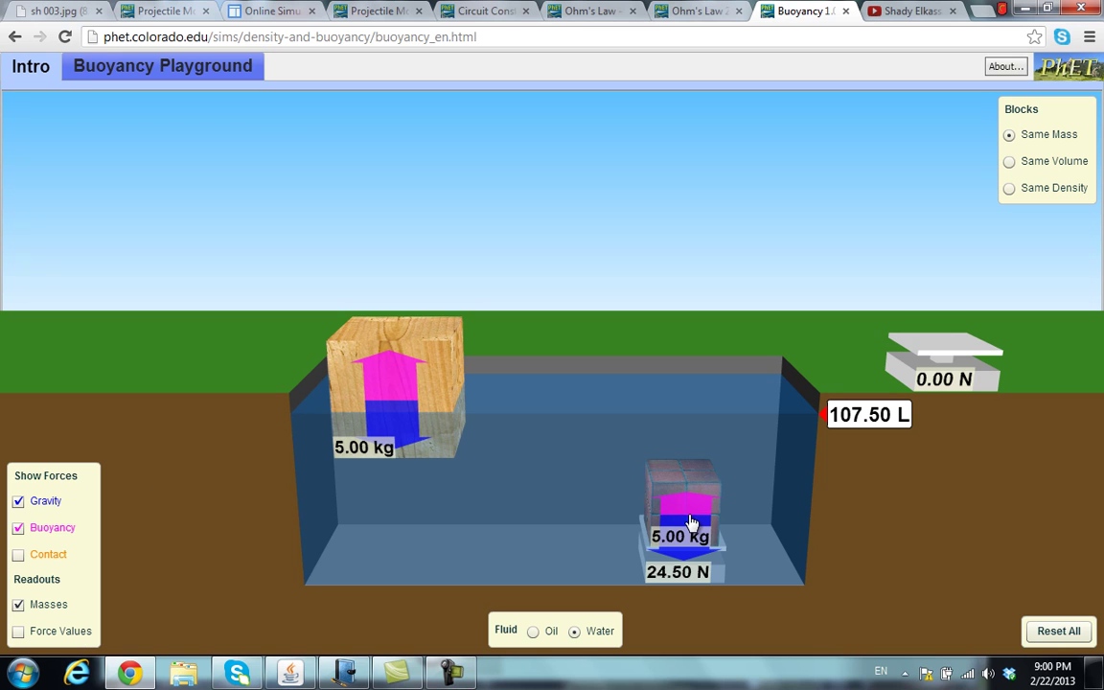
# Hide the Gravity and Buoyancy arrows and return the brick block to the scale on the grass.
pyautogui.click(18, 500)
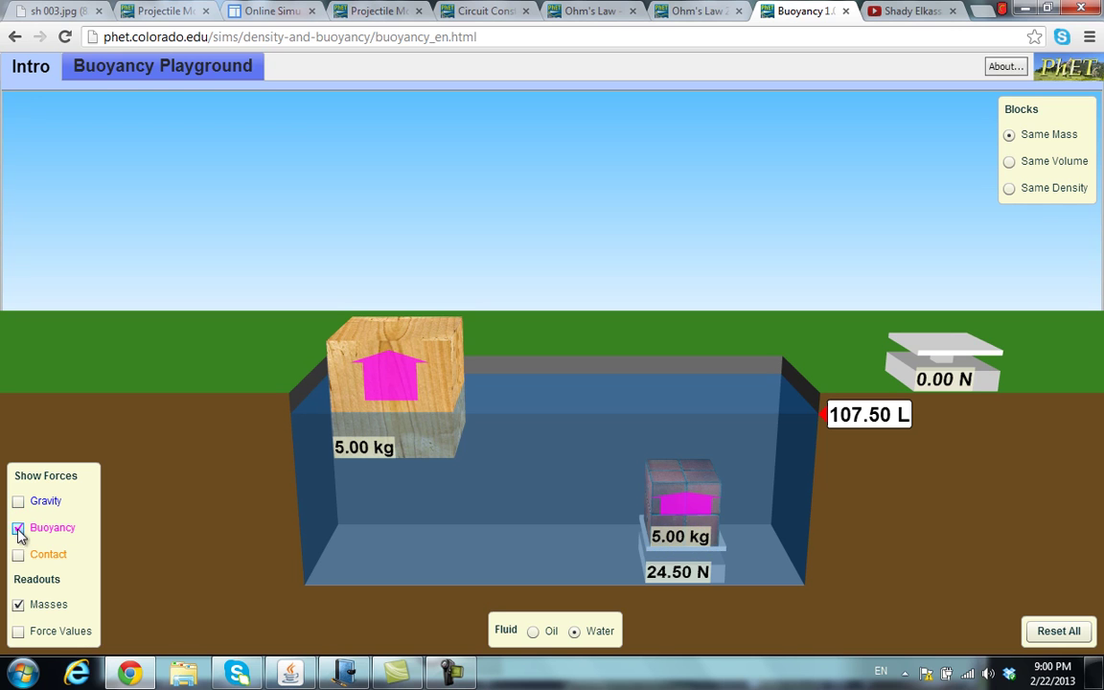
pyautogui.click(18, 528)
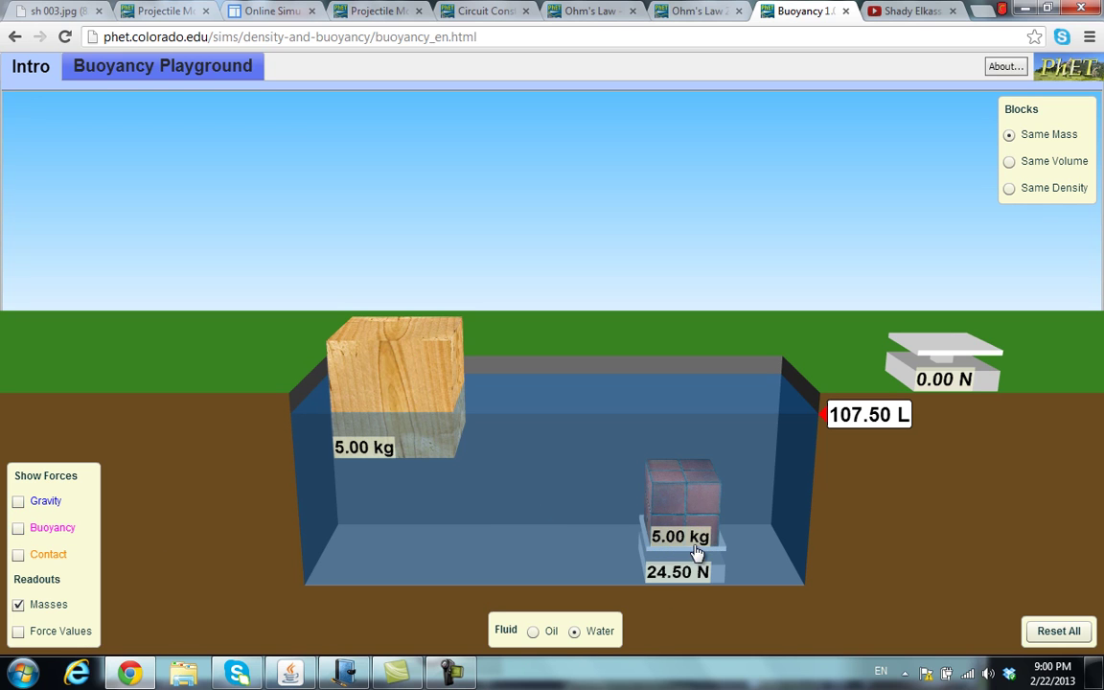
pyautogui.moveTo(690, 518); pyautogui.dragTo(959, 304)
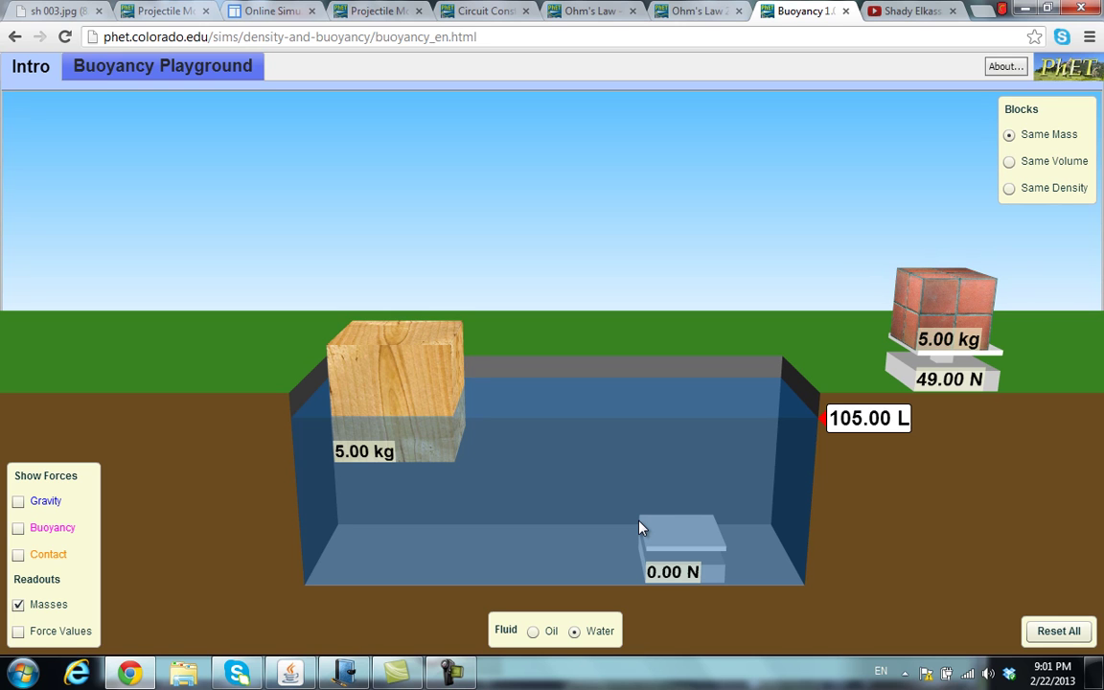
# Revisit the open Projectile Motion, Circuit Construction Kit and Ohm's Law simulations, ending on the Projectile Motion simulation.
pyautogui.click(360, 9)
pyautogui.click(481, 10)
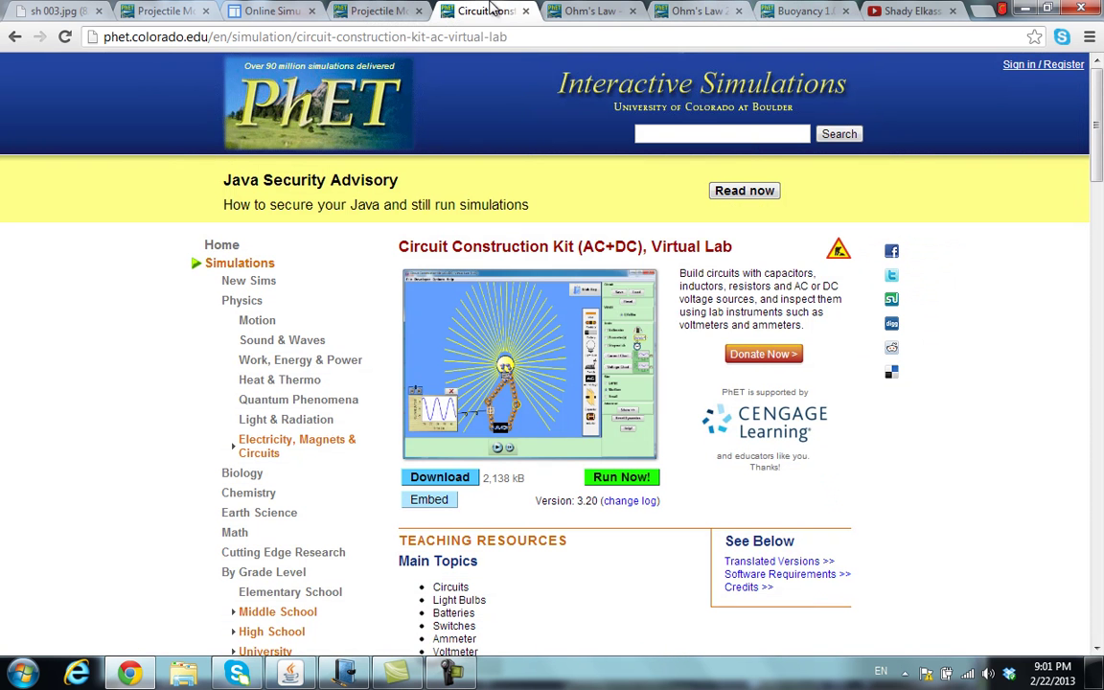
pyautogui.click(594, 11)
pyautogui.click(698, 11)
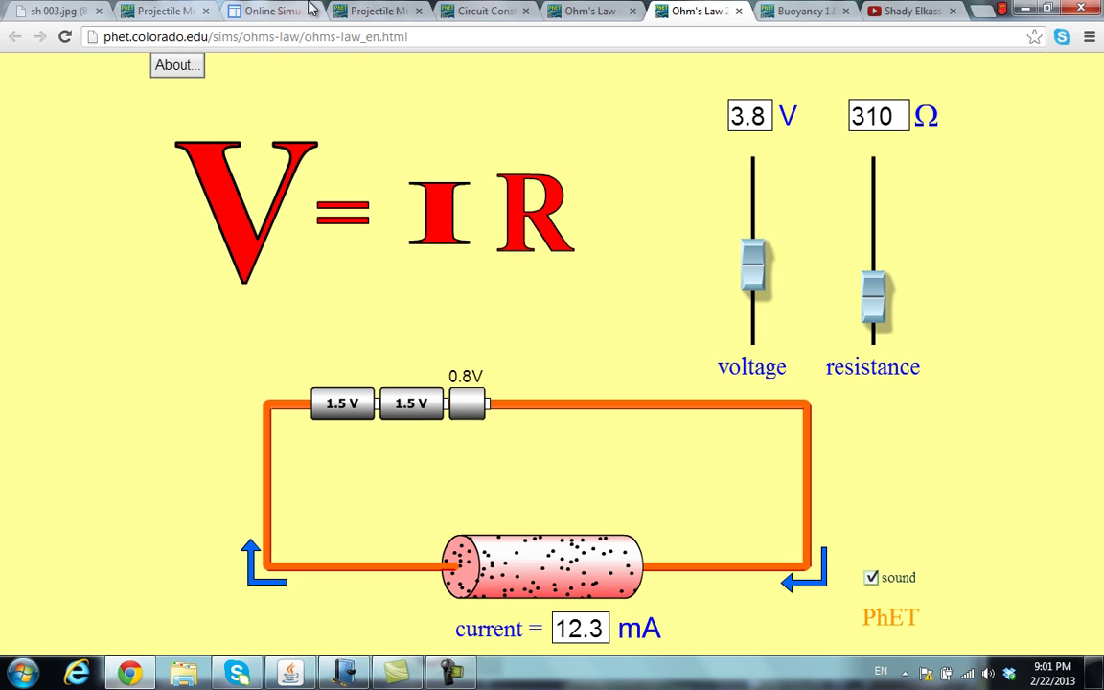
pyautogui.click(379, 9)
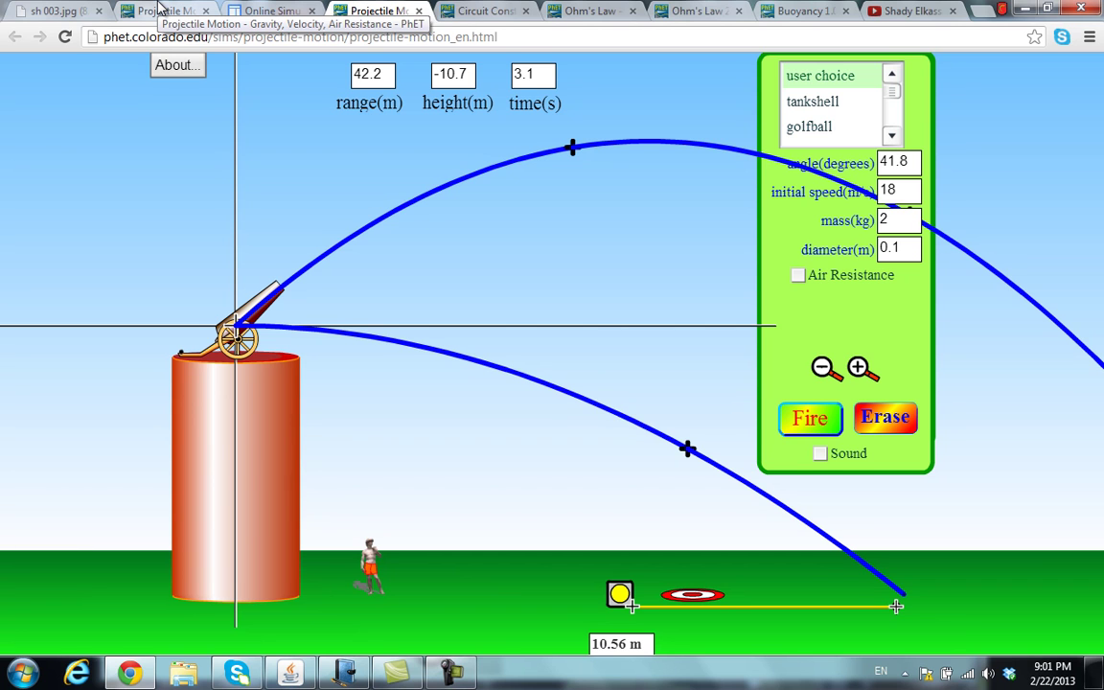
# Return to the Online Simulation Labs page and show its beginning with the projectile-motion link.
pyautogui.click(252, 11)
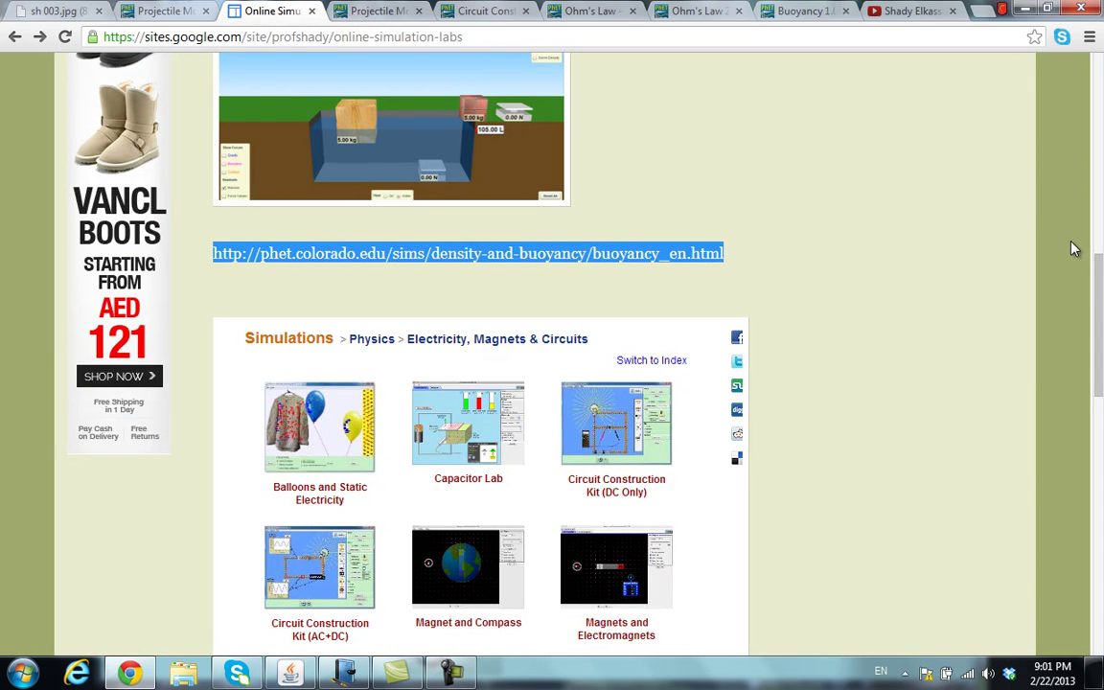
pyautogui.moveTo(1100, 322); pyautogui.dragTo(1102, 93)
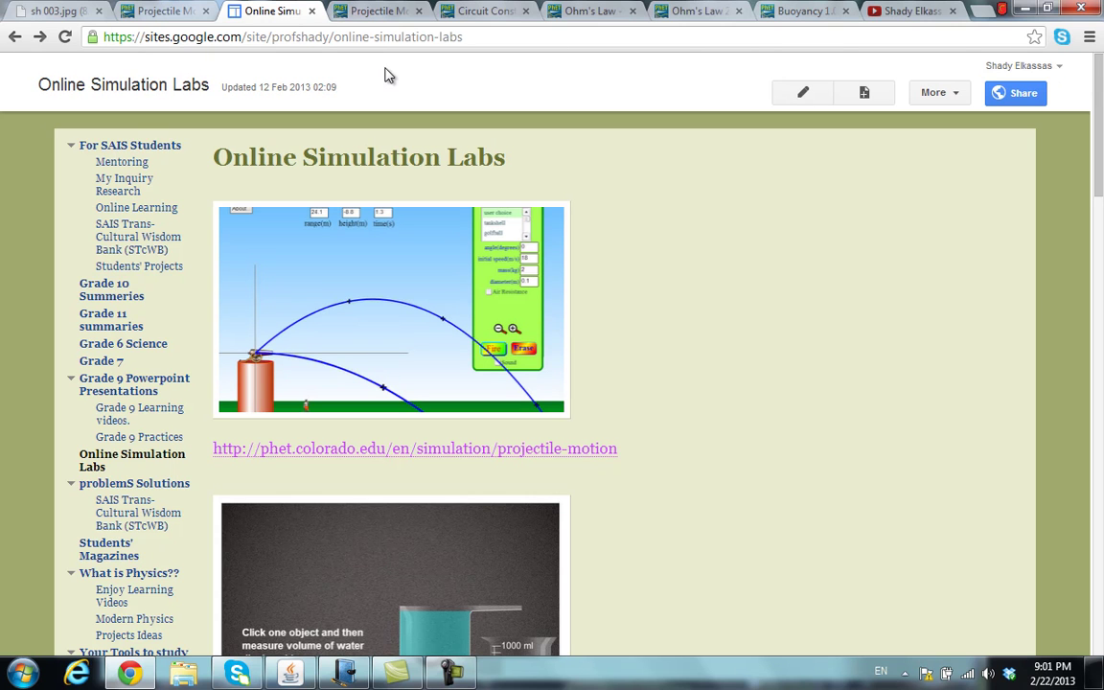
pyautogui.click(312, 39)
pyautogui.click(313, 36)
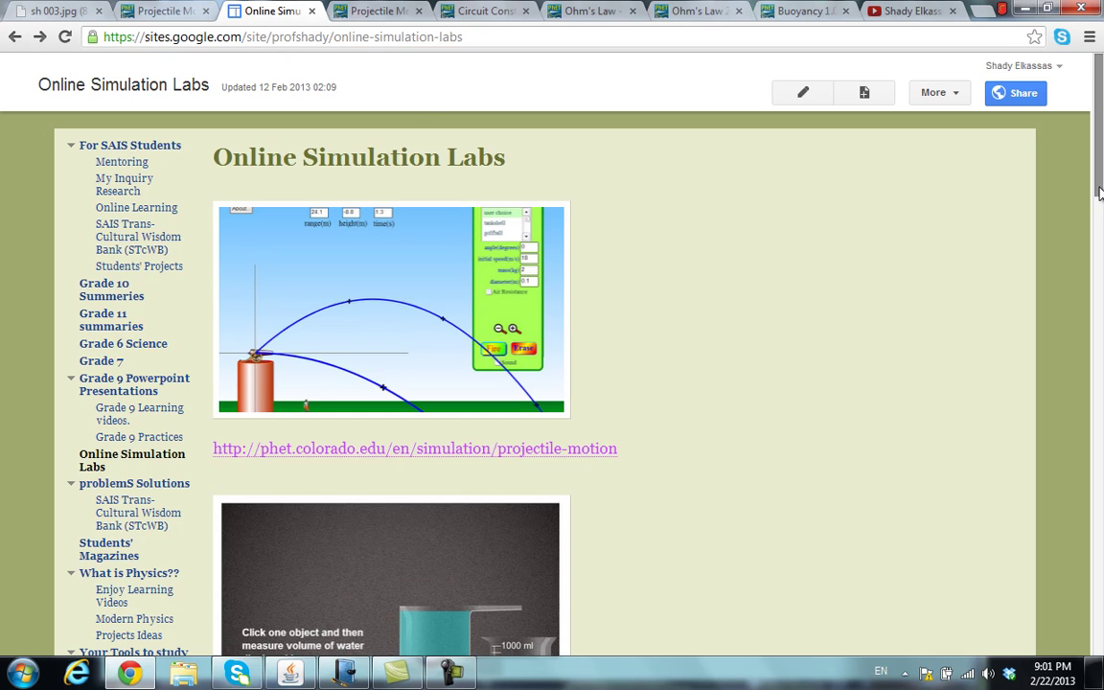
# Show the uploaded videos on the YouTube channel and bring up the screen recorder's controls.
pyautogui.click(906, 10)
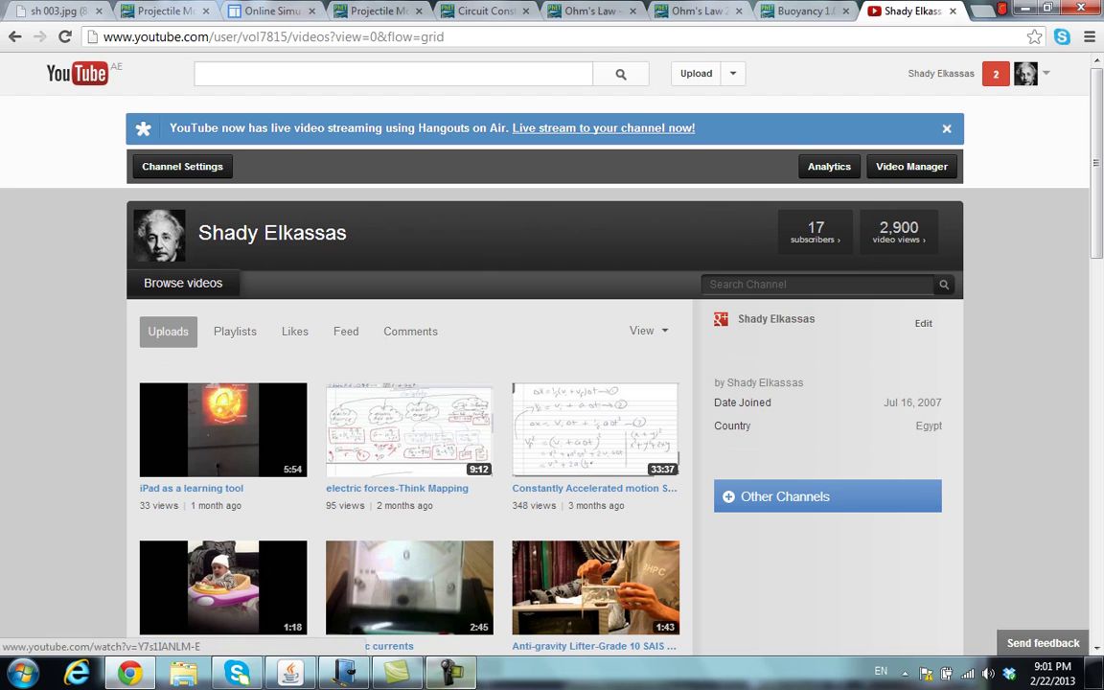
pyautogui.click(457, 674)
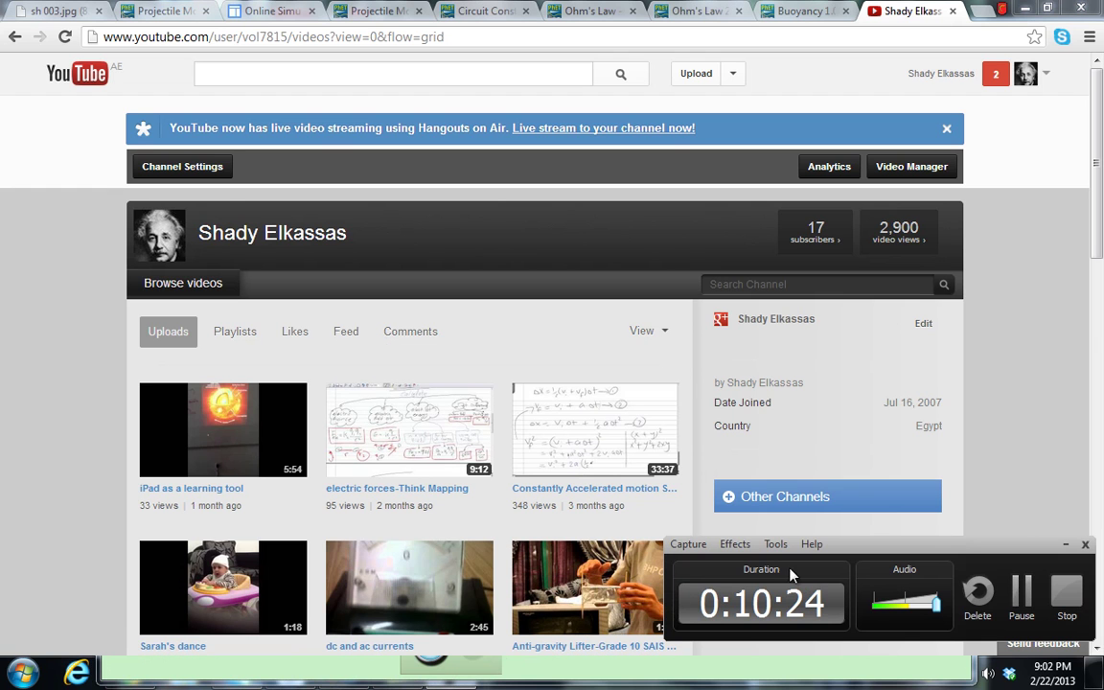